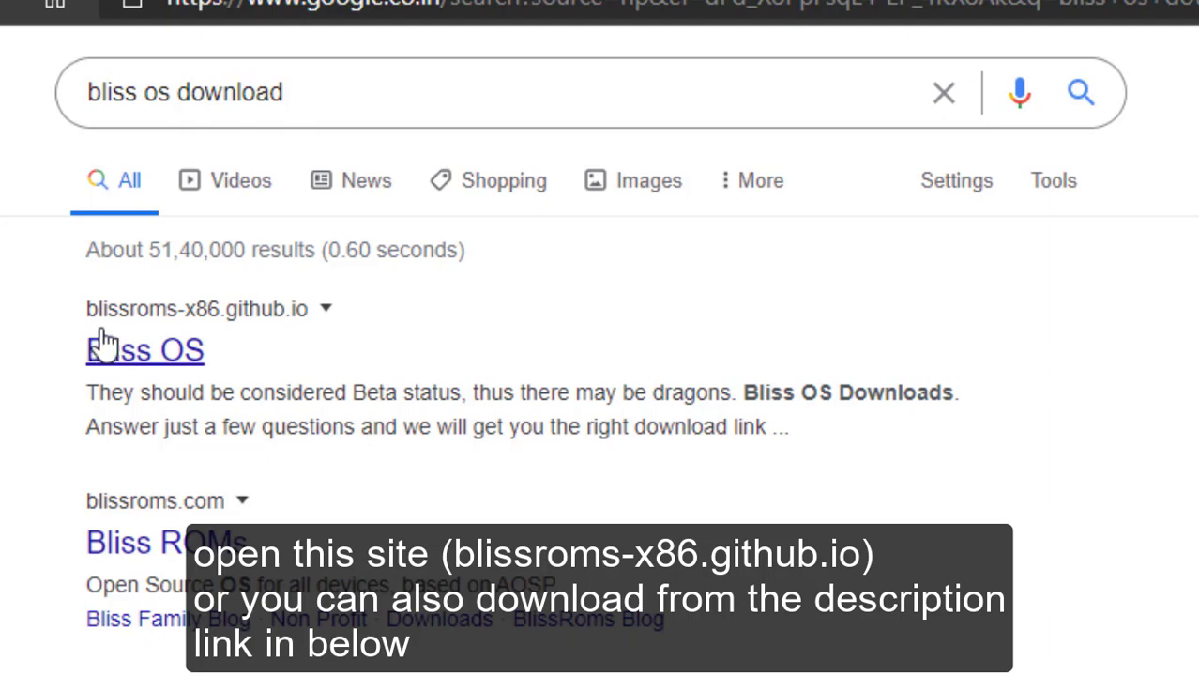
- Open the Bliss OS site at blissroms-x86.github.io from the search results and go to its download section
click(184, 357)
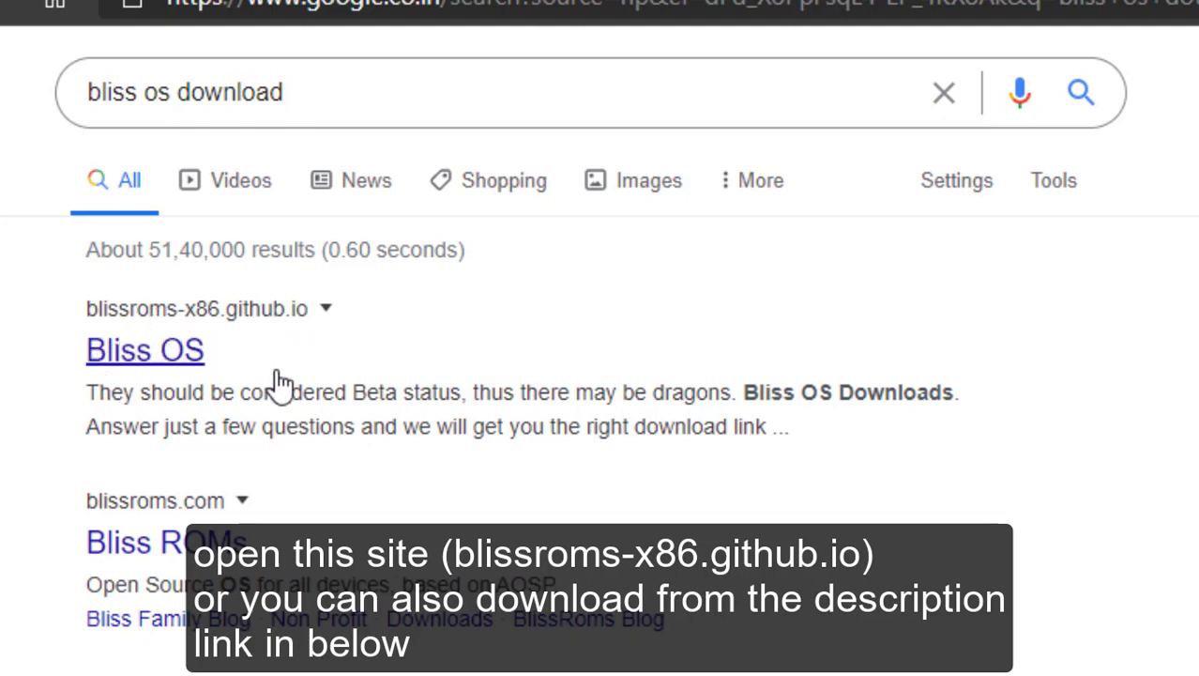
click(162, 364)
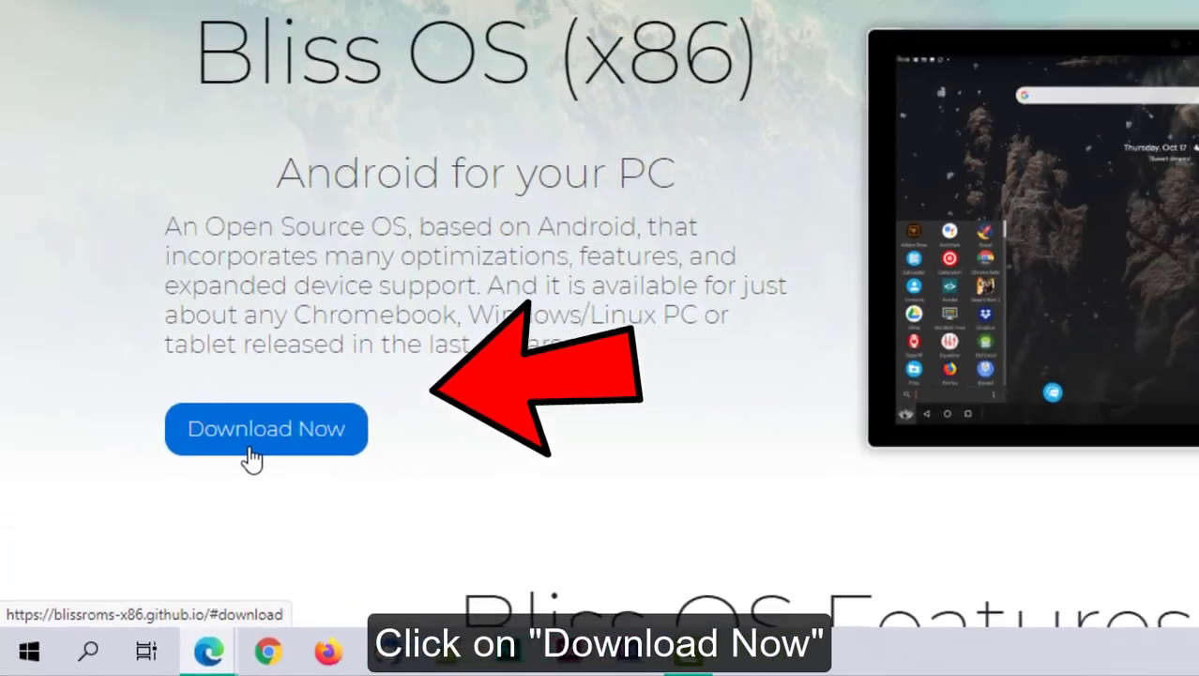
click(283, 422)
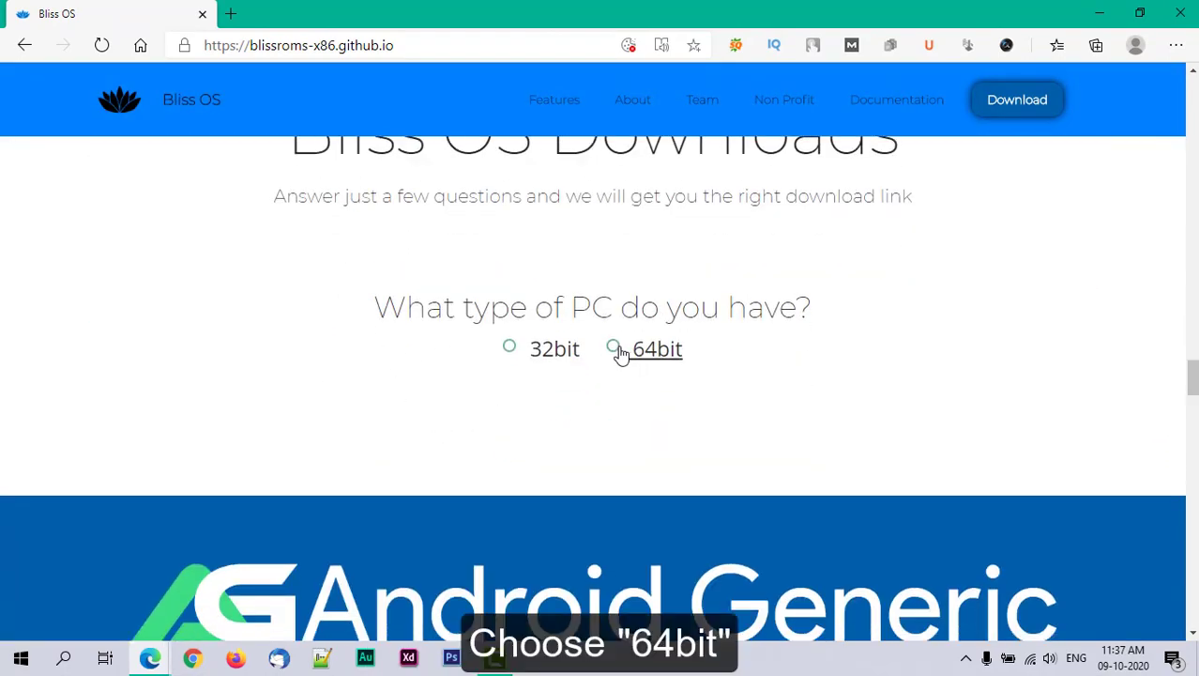
- Answer the download questions with 64bit, No for Linux, Yes for the documentation, and Intel Celeron/i3/i5/i7/i9 as the CPU
click(640, 355)
scroll(671, 372, down, 1)
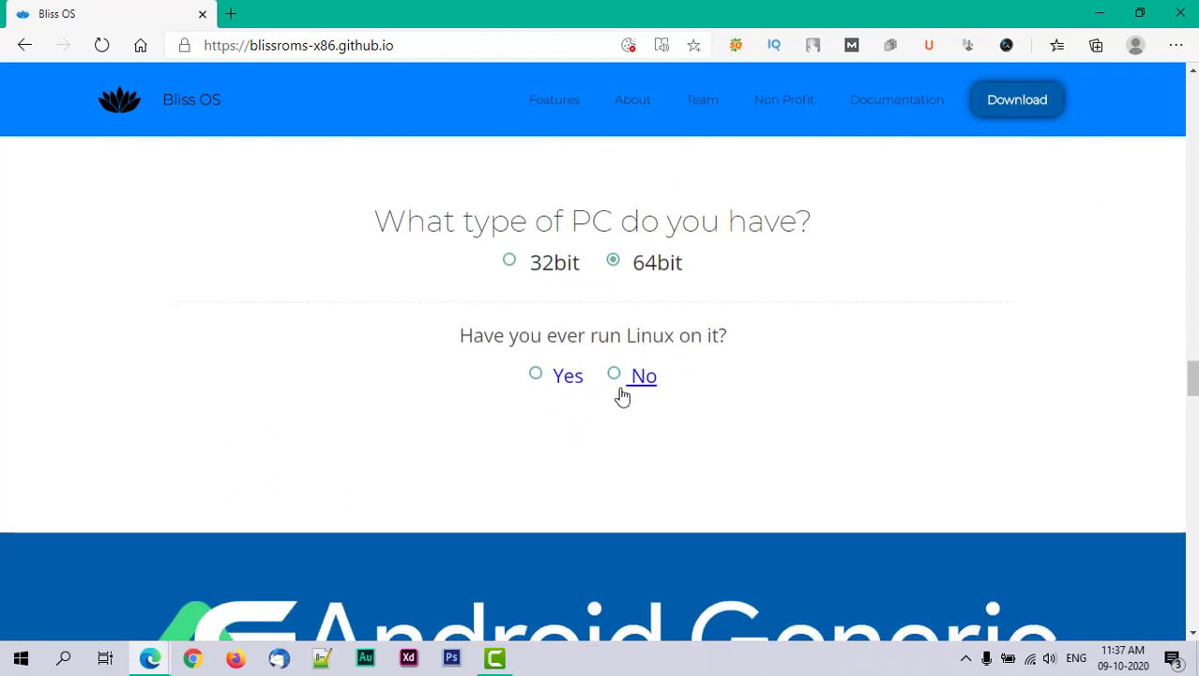
click(631, 394)
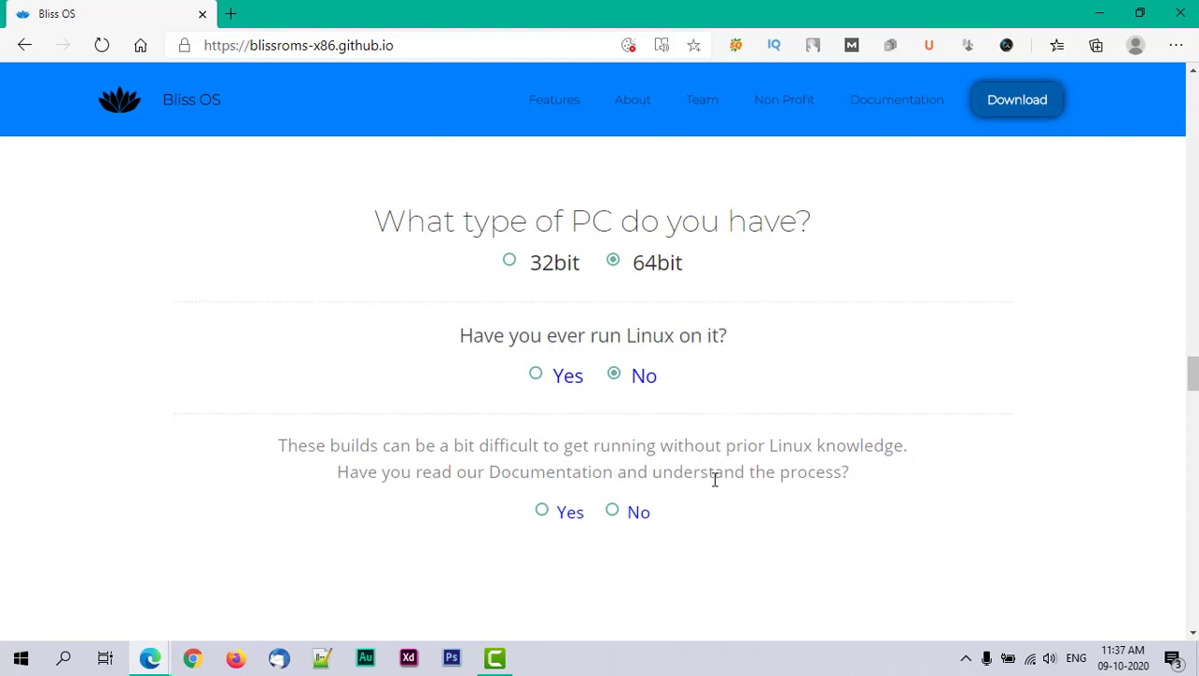
click(555, 514)
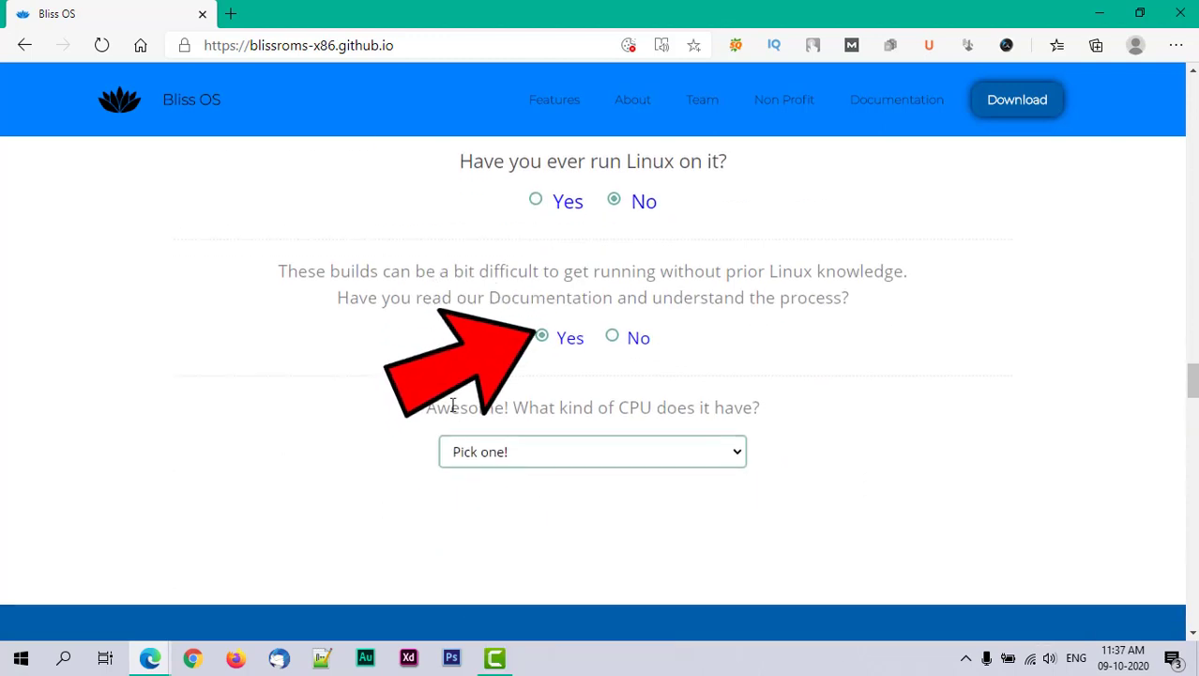
click(734, 446)
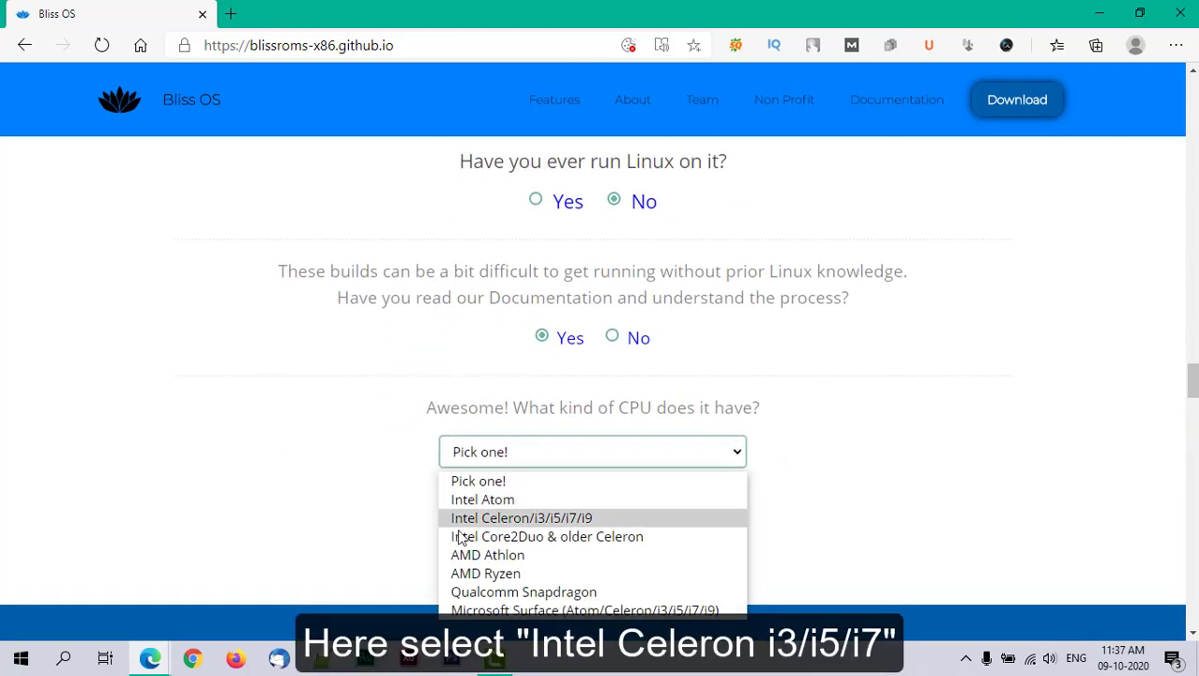
click(590, 519)
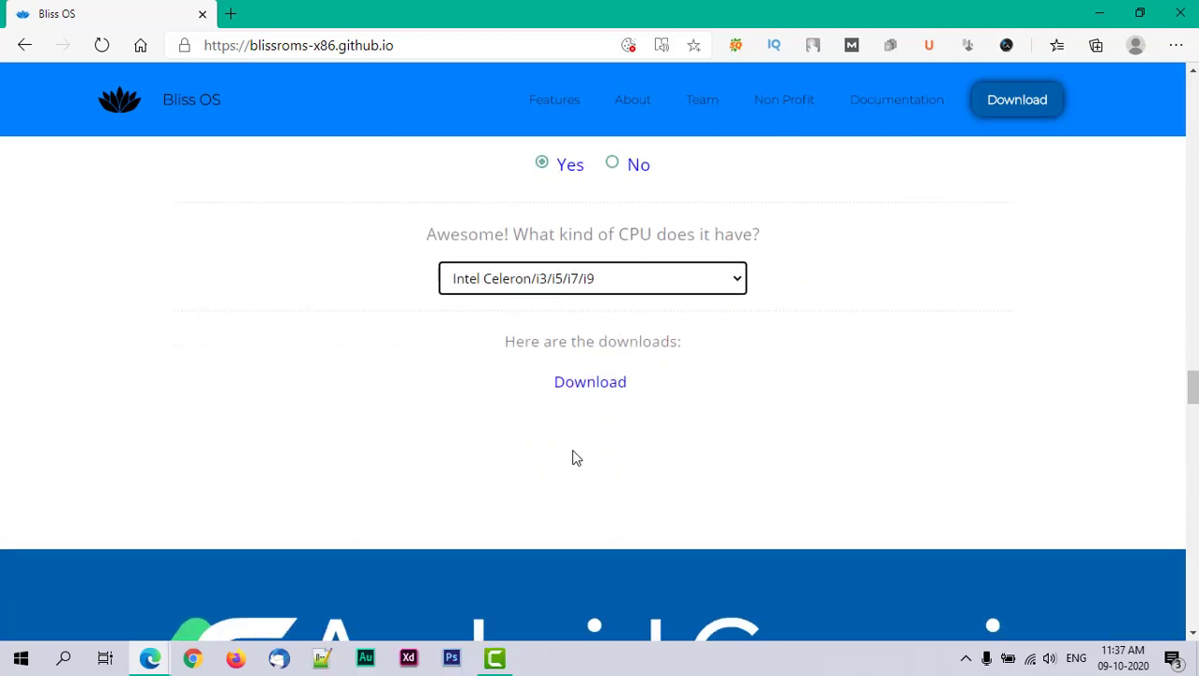
- Download the Bliss OS 11.12 - Stable ISO through SourceForge and open the options of the downloaded file
click(584, 386)
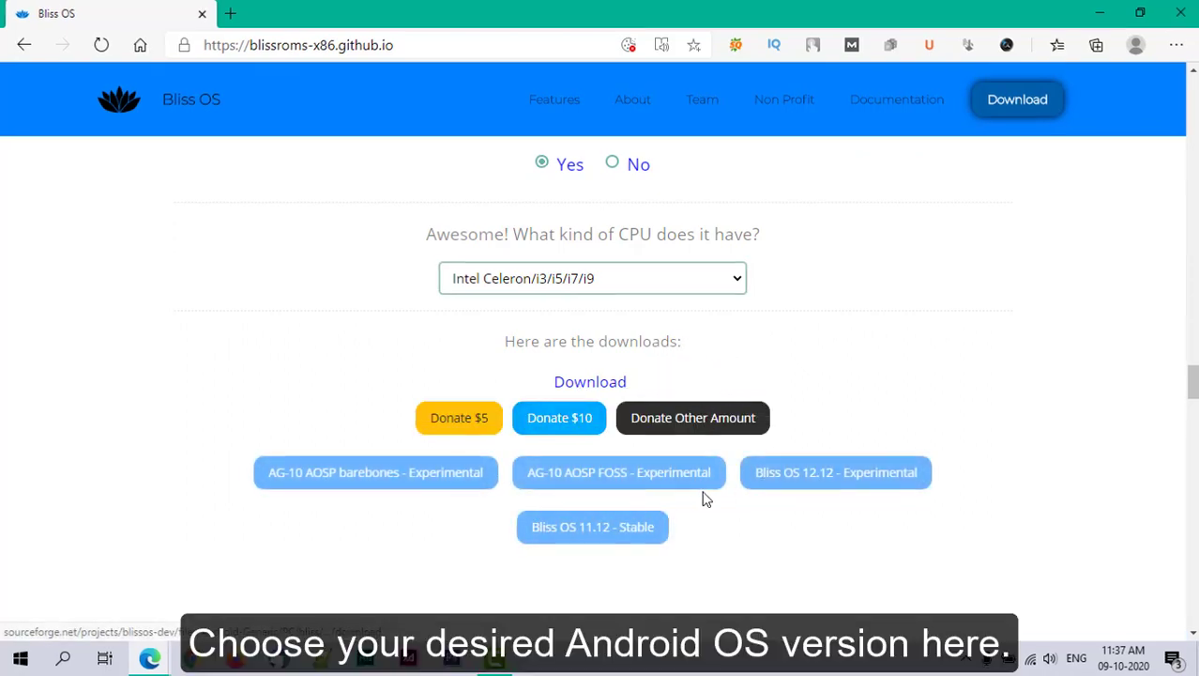
click(594, 536)
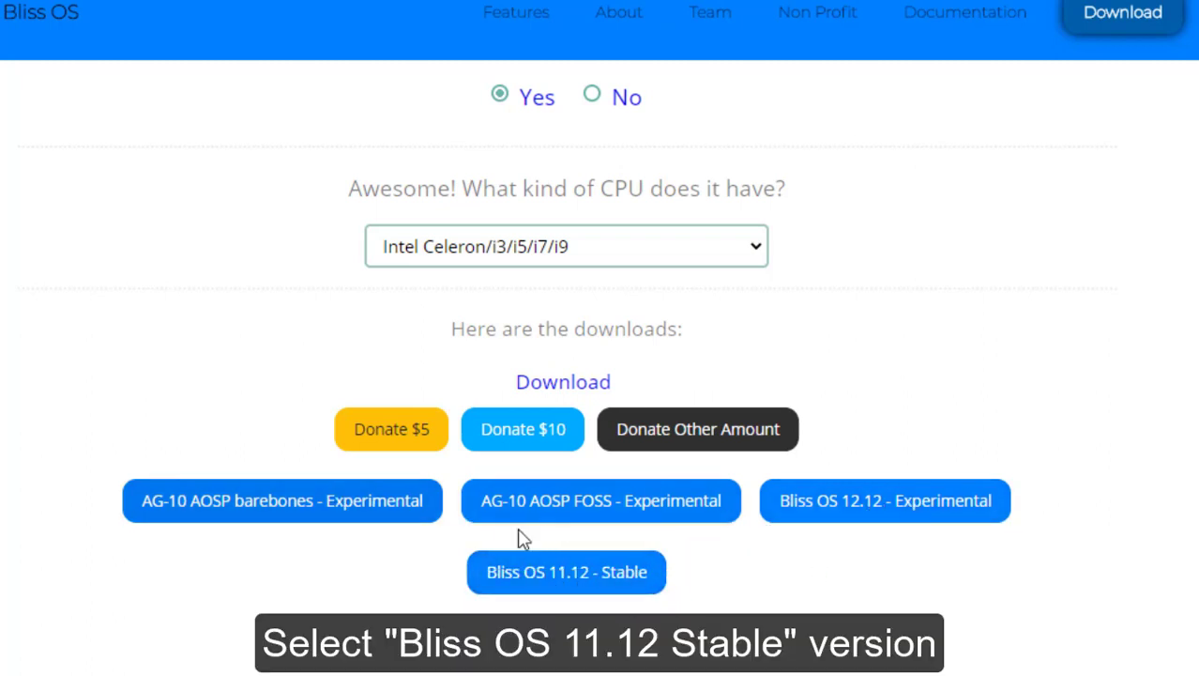
click(615, 584)
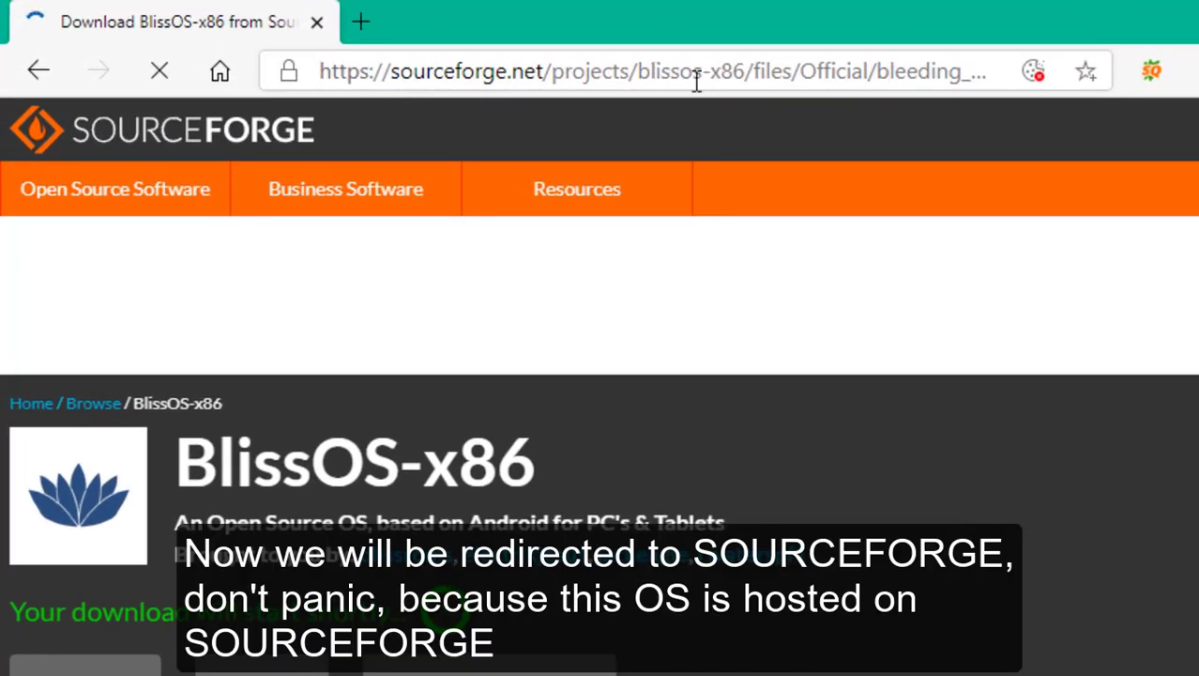
scroll(432, 500, down, 2)
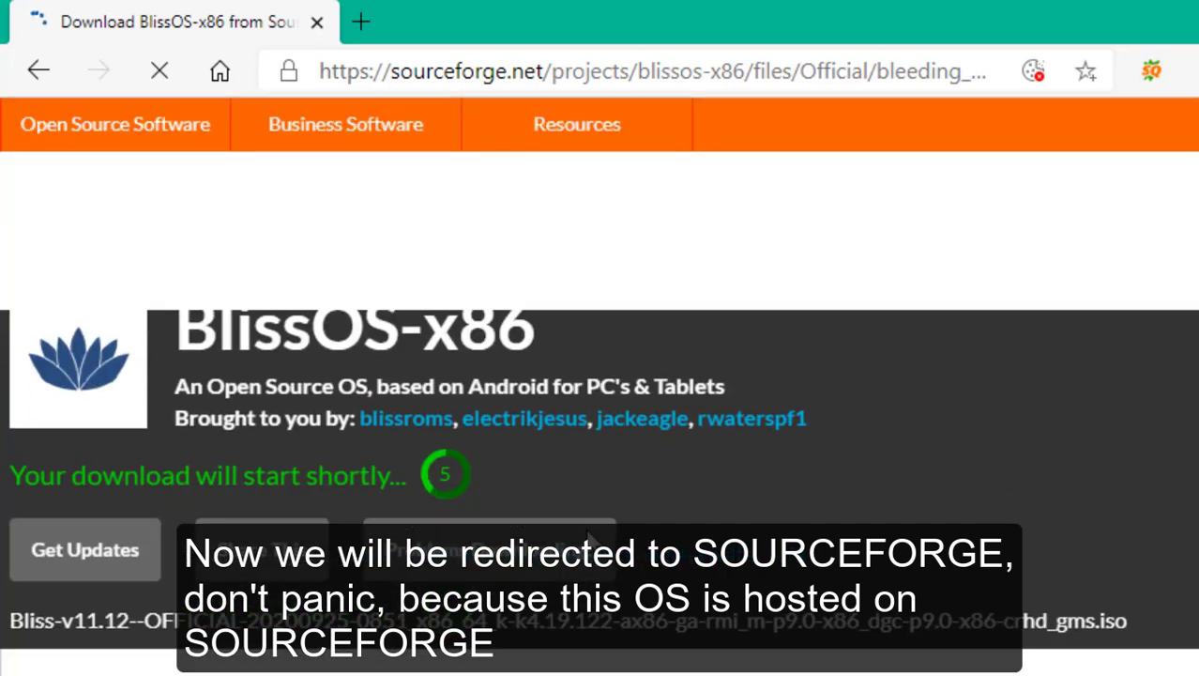
scroll(424, 502, up, 2)
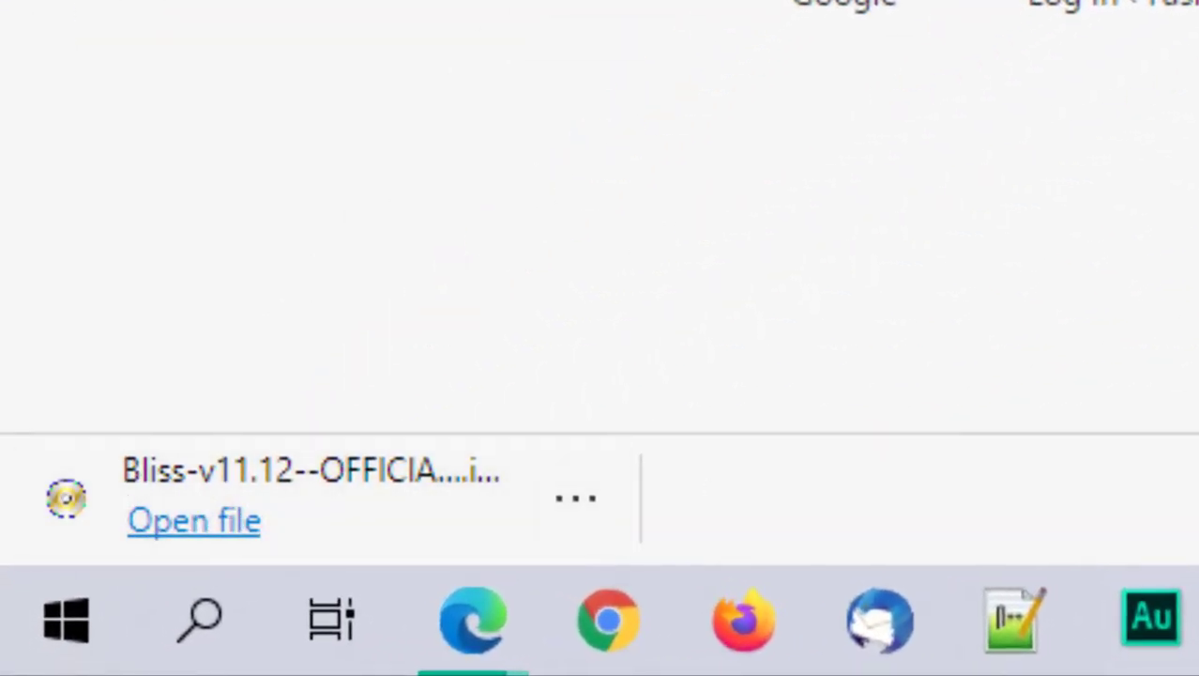
click(576, 500)
click(709, 199)
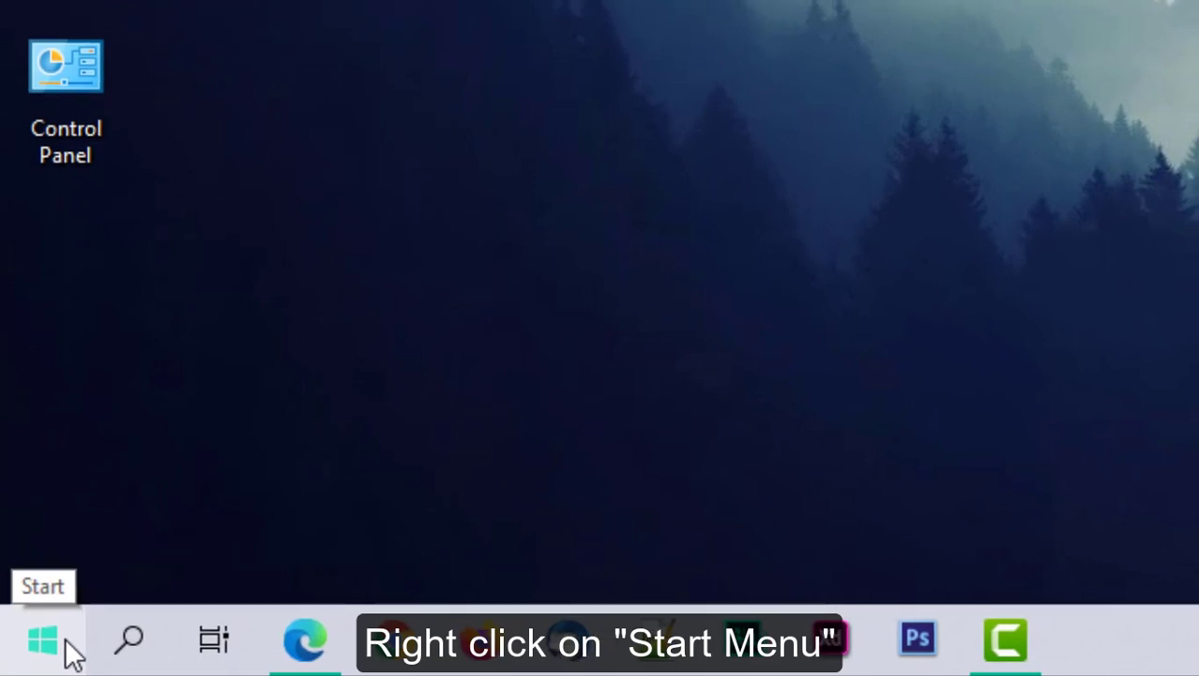
- Switch to Windows Disk Management and move its window towards the middle of the desktop
right_click(28, 660)
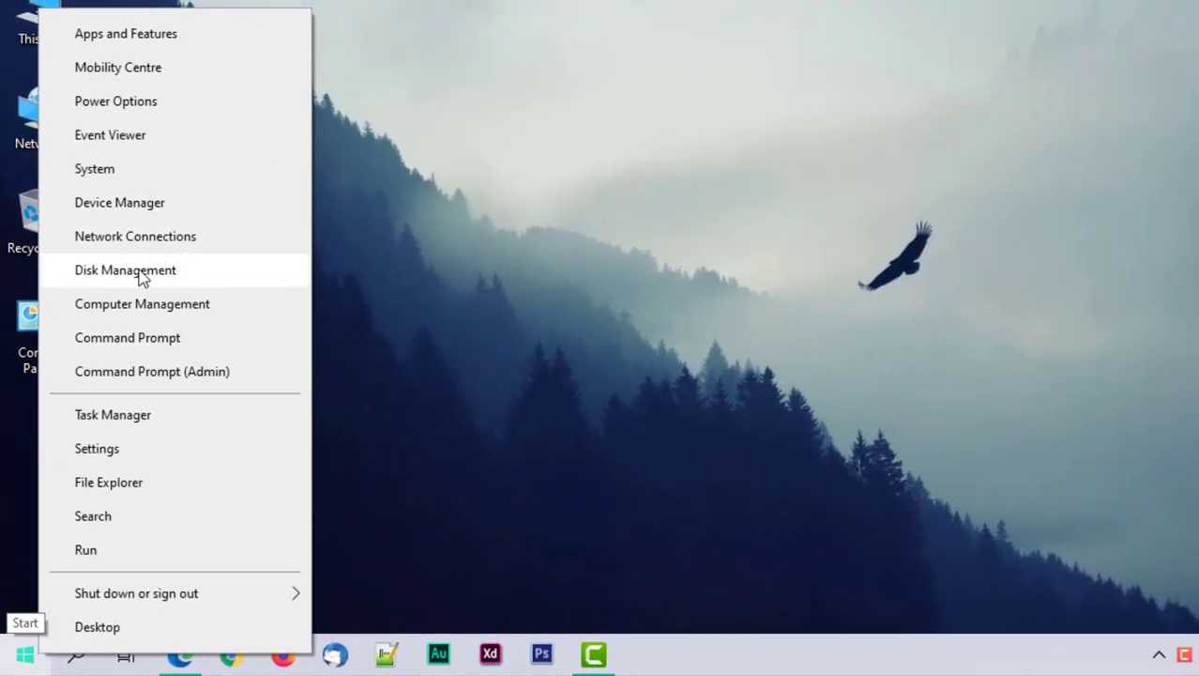
click(234, 291)
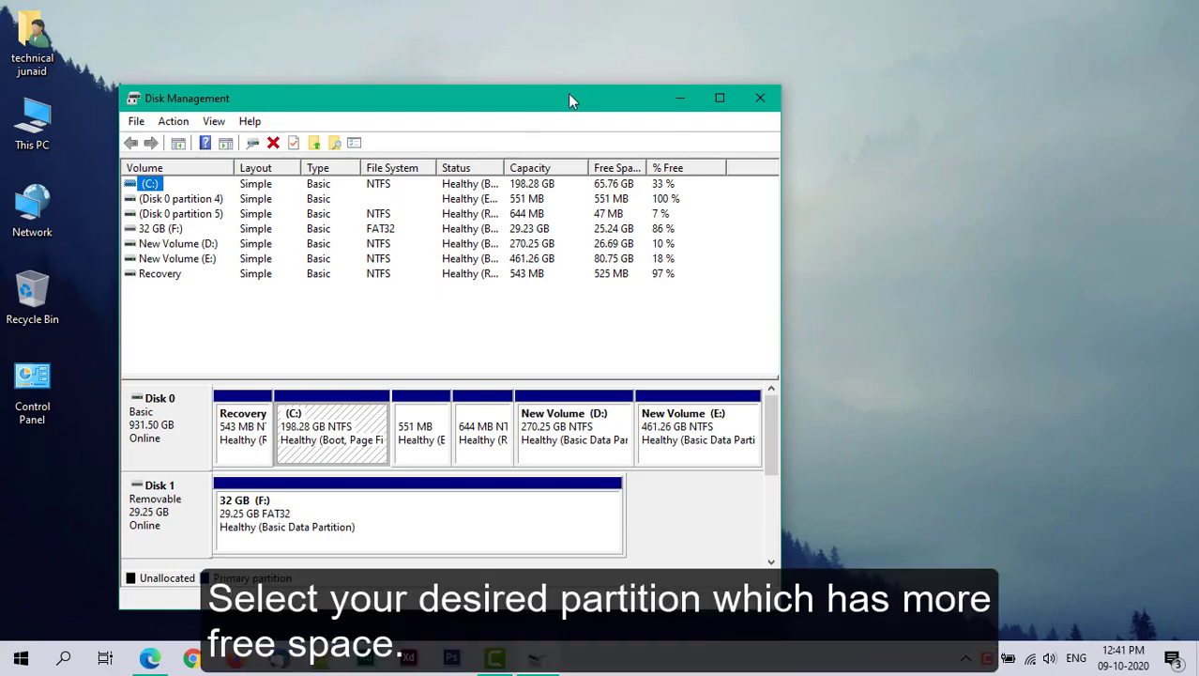
drag(568, 93, 639, 57)
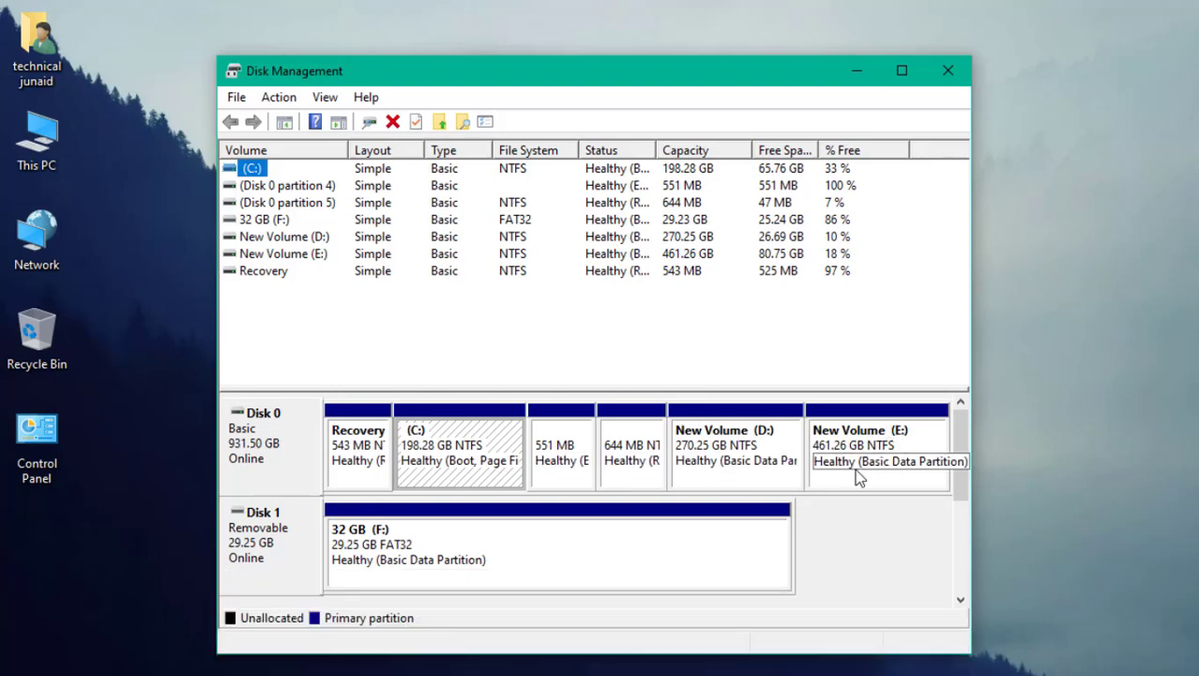
- Shrink the New Volume (E:) partition on Disk 0 by 5120 MB
click(865, 472)
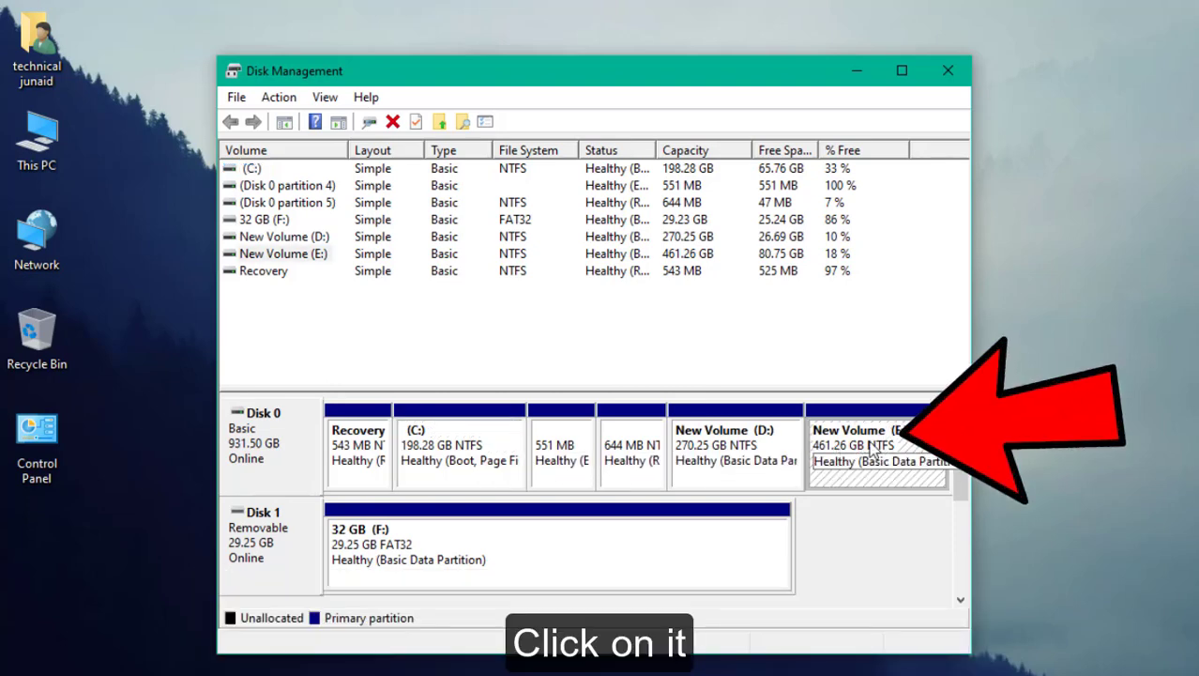
right_click(856, 471)
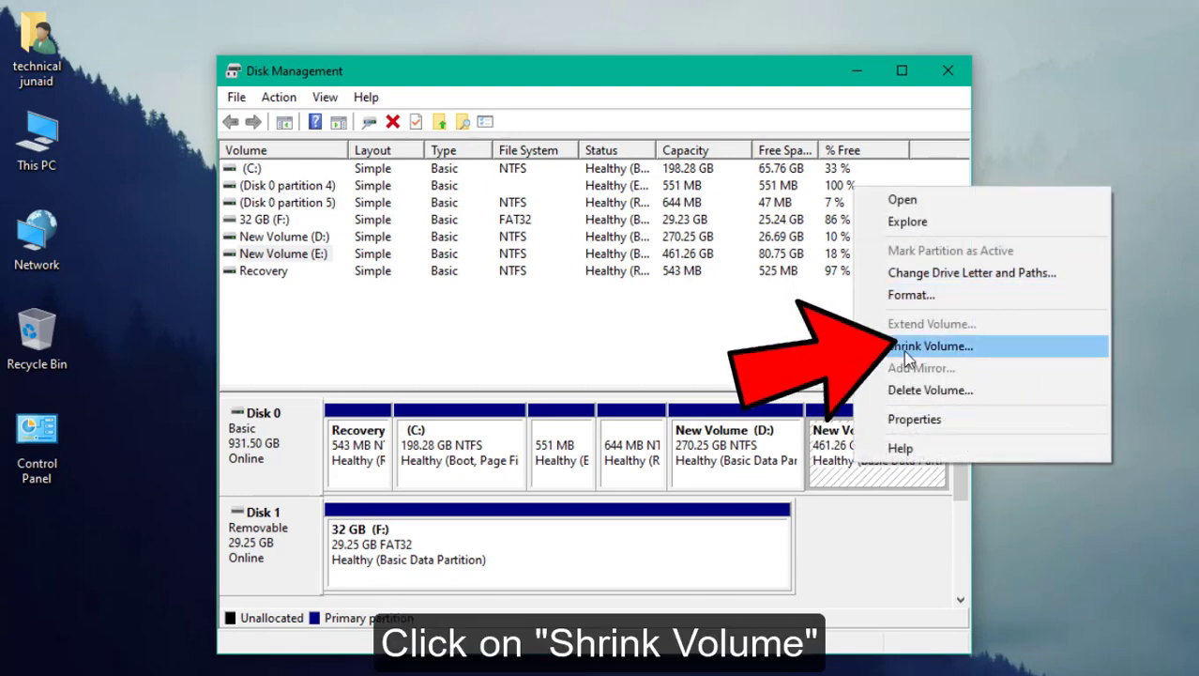
click(957, 347)
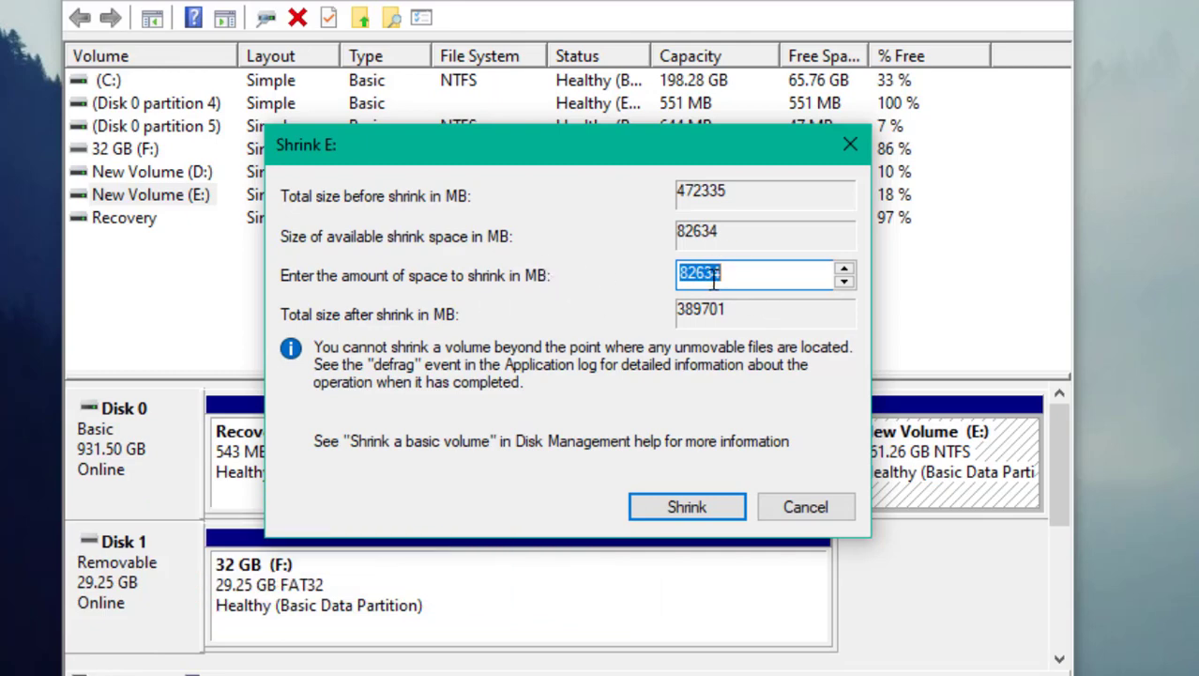
text(5120)
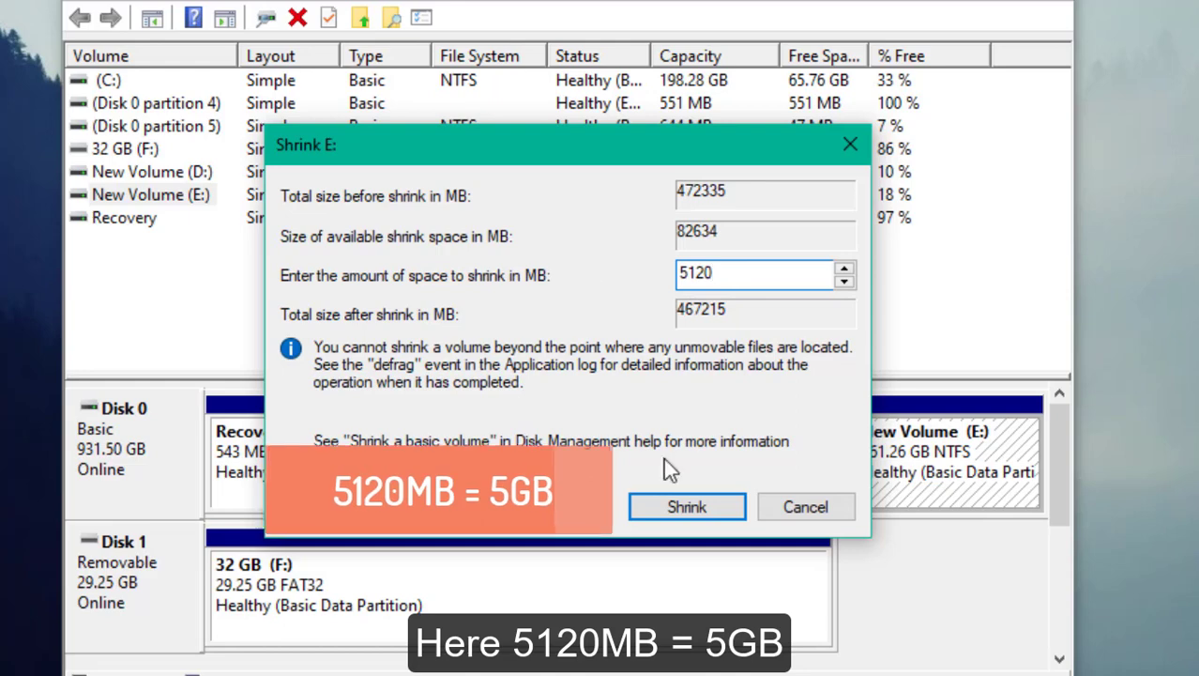
click(690, 508)
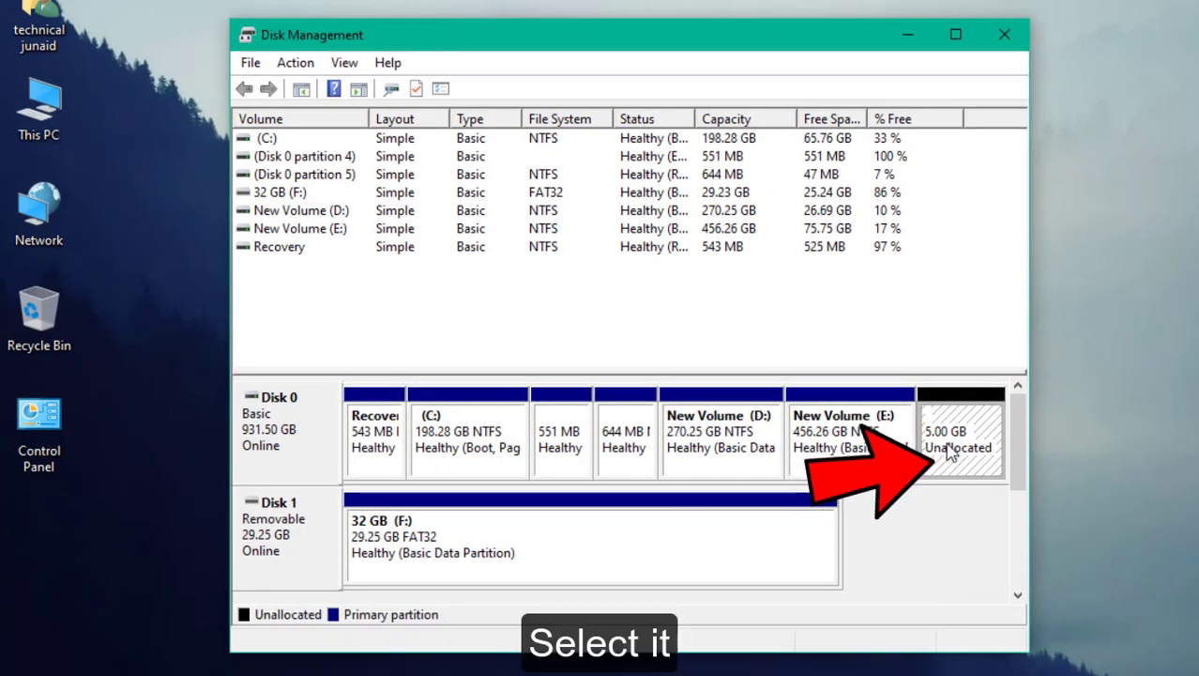
- Set up a new simple volume in the unallocated 5.00 GB space with a size of 5120 MB and drive letter H
right_click(951, 453)
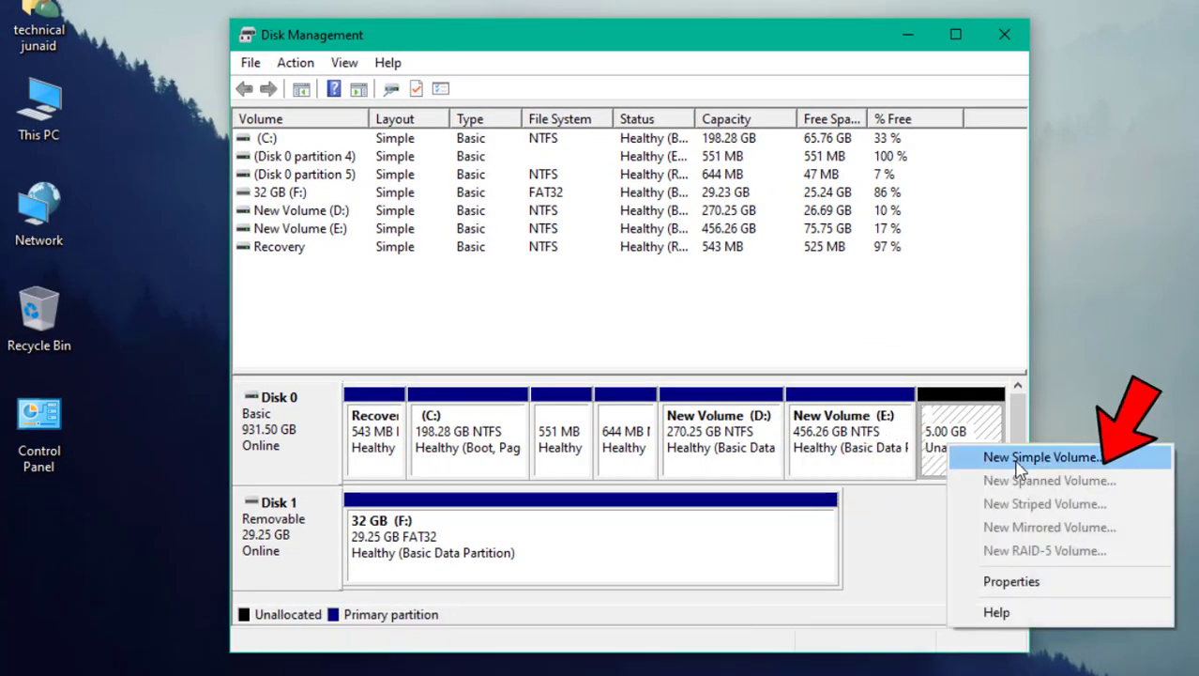
click(1048, 462)
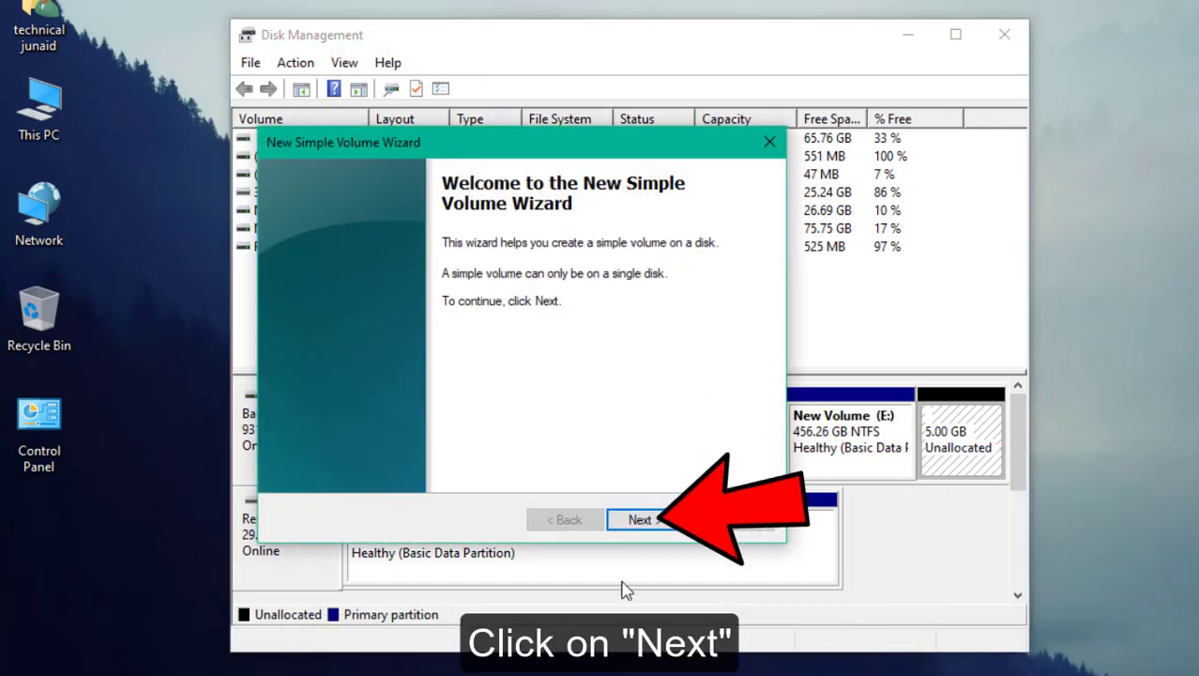
click(642, 522)
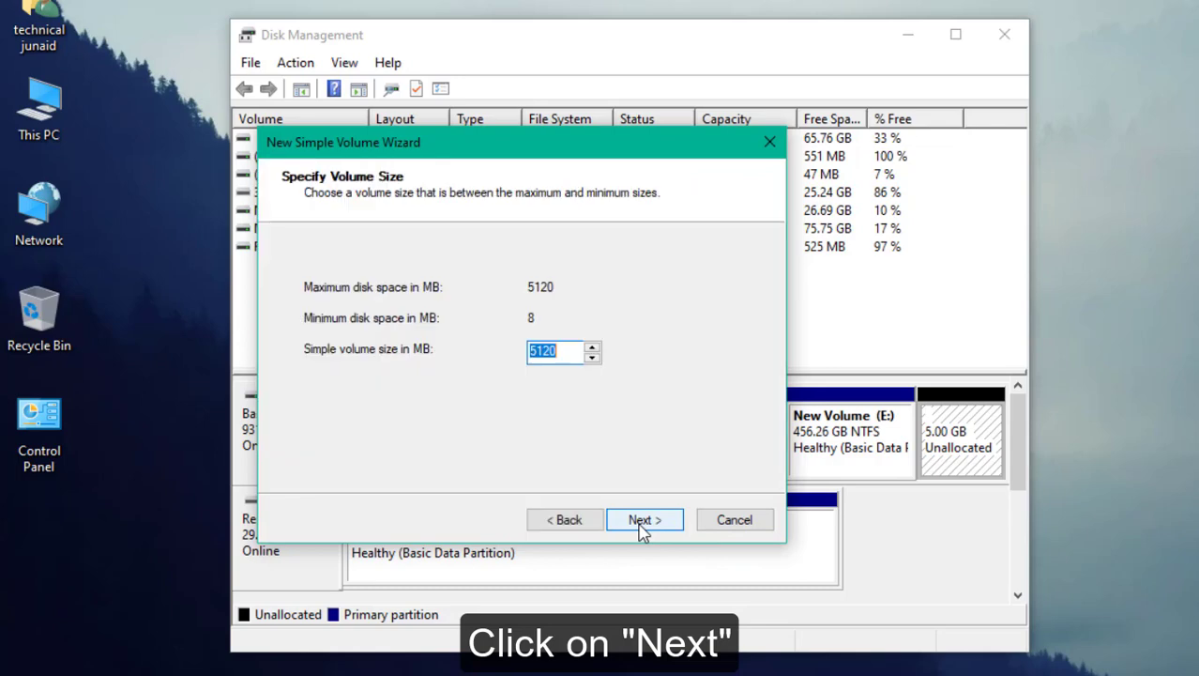
click(643, 521)
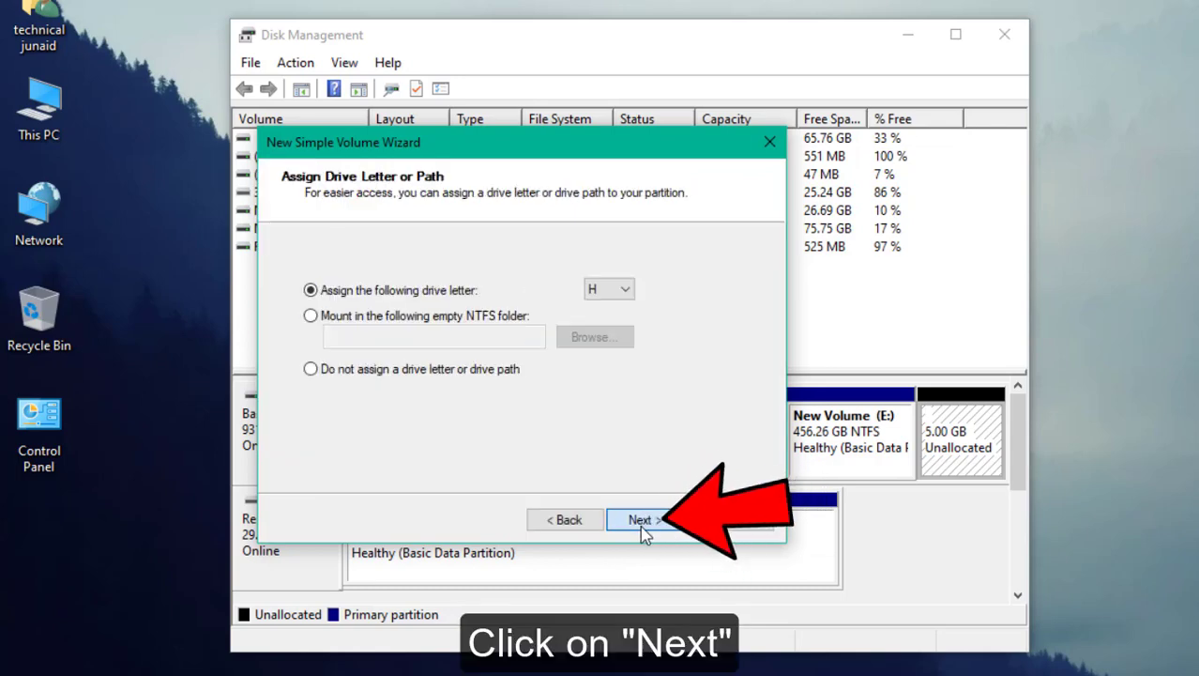
click(643, 528)
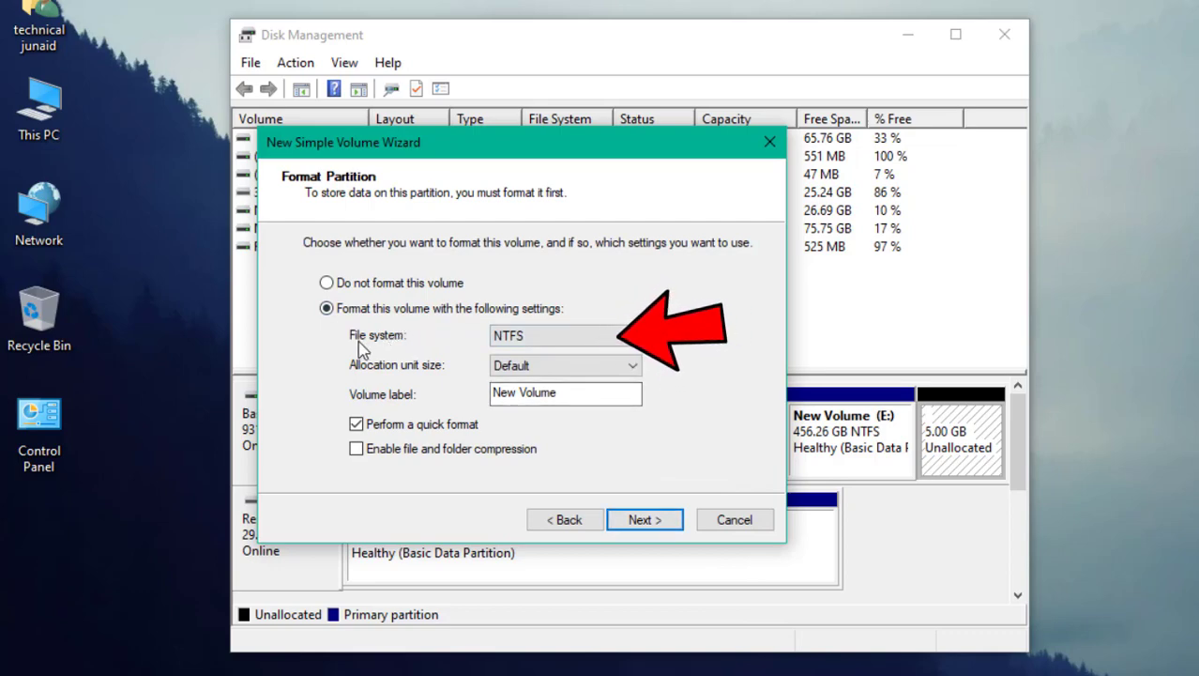
- Format the new volume as FAT32 with the volume label Install and complete its creation
click(582, 341)
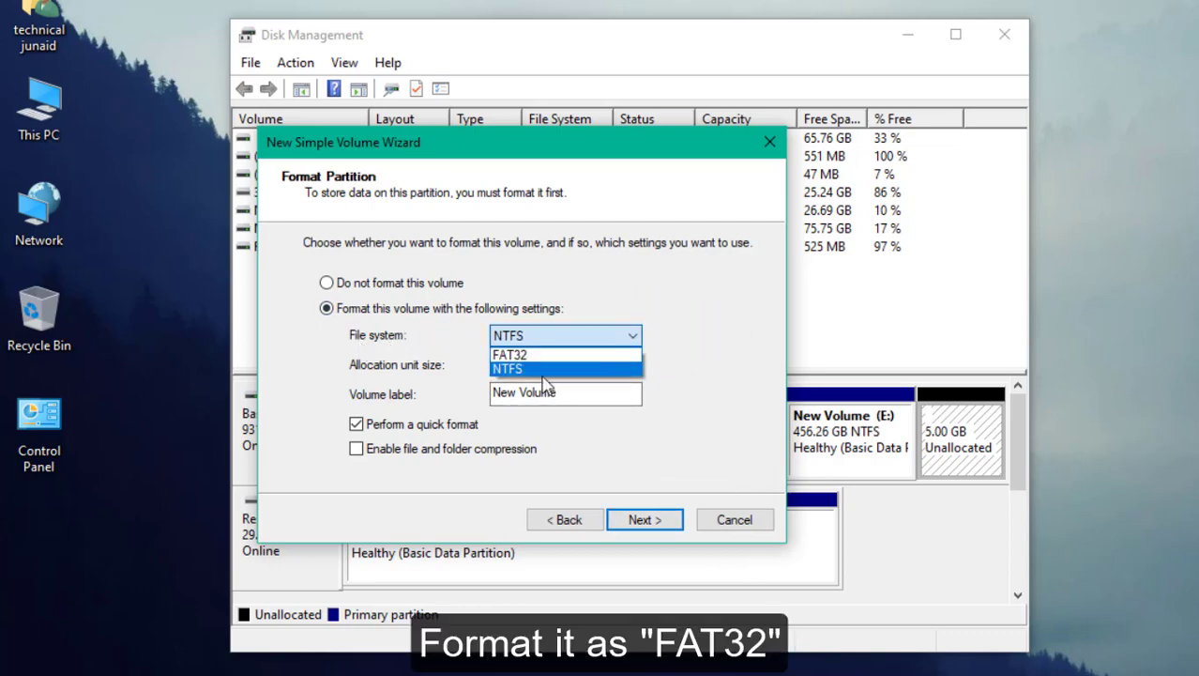
click(540, 356)
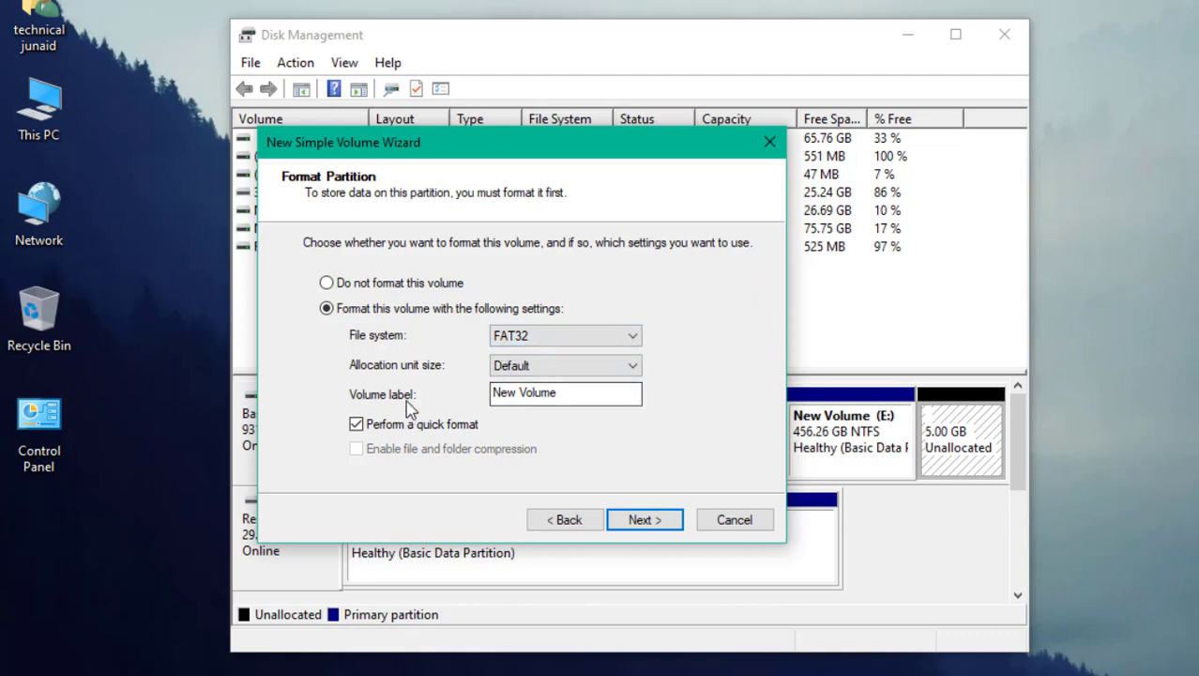
click(523, 397)
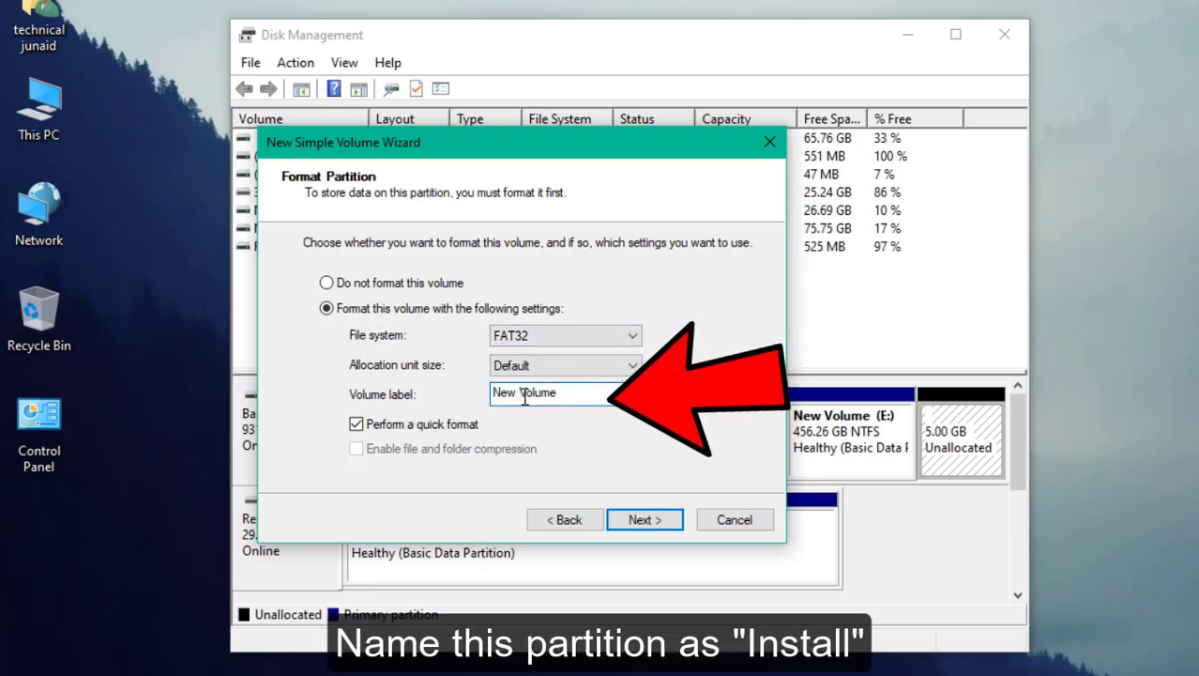
key(ctrl+a)
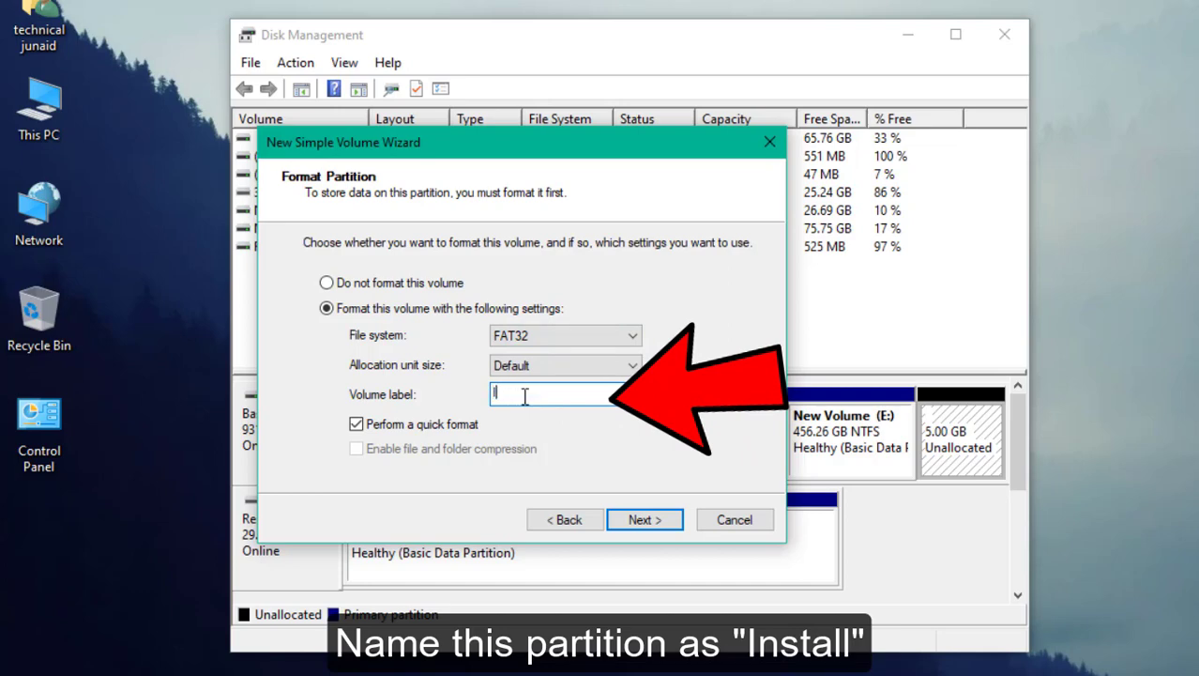
text(Install)
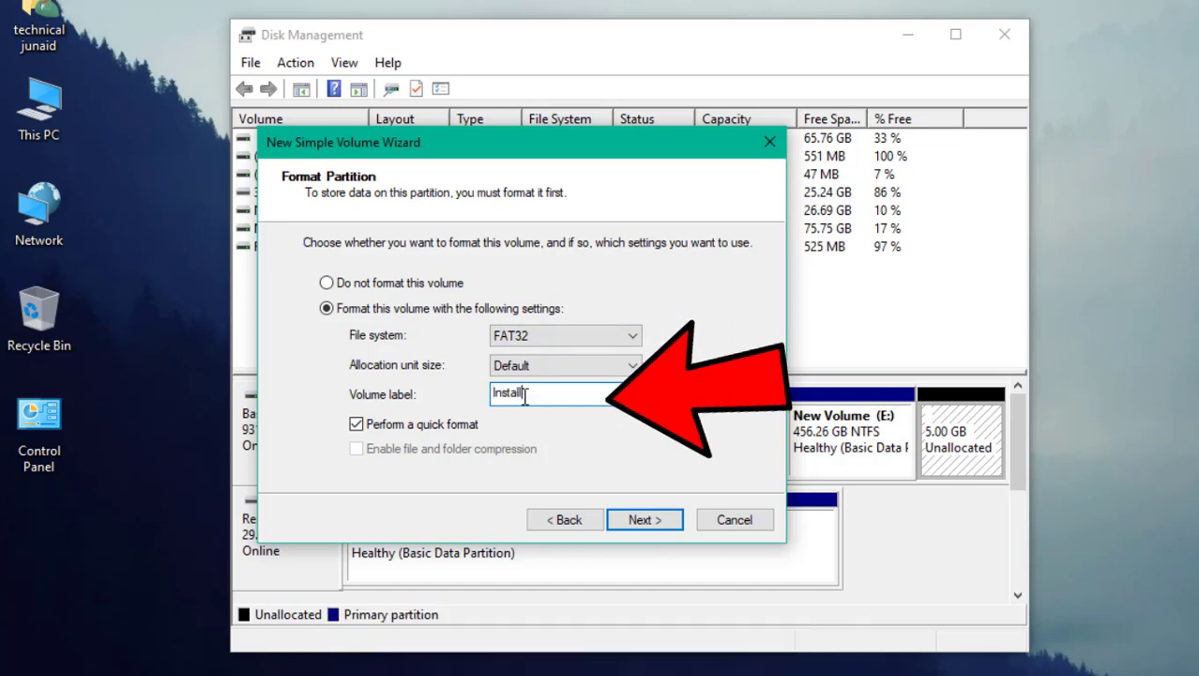
click(640, 520)
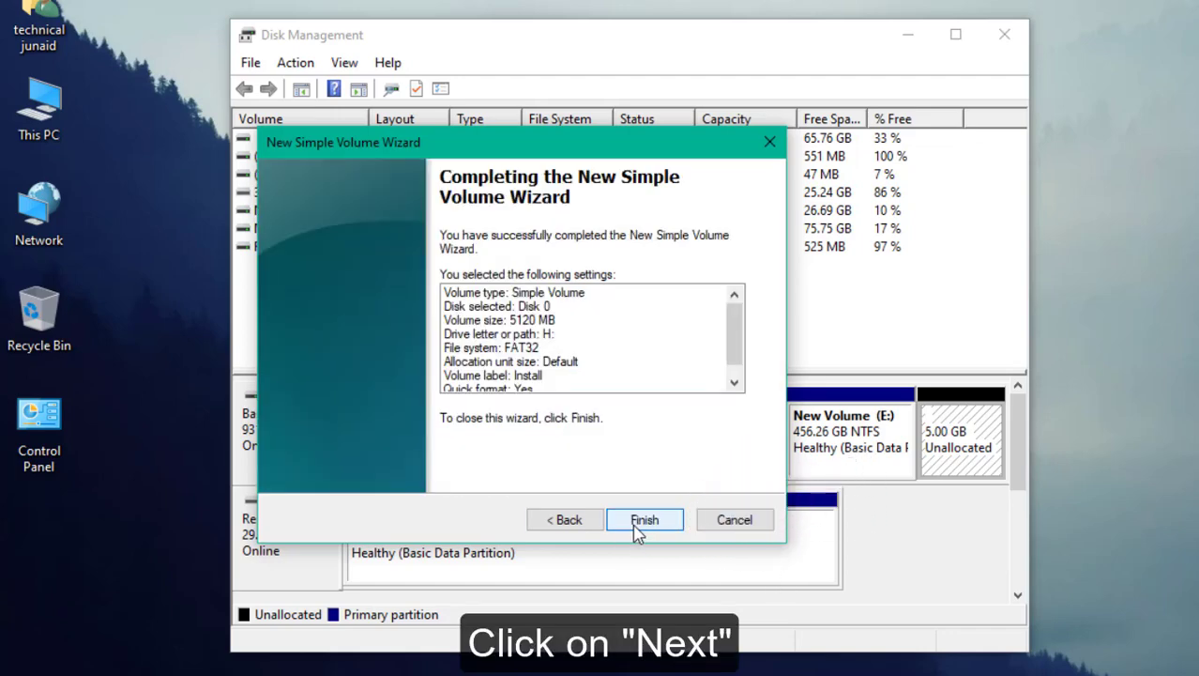
click(649, 523)
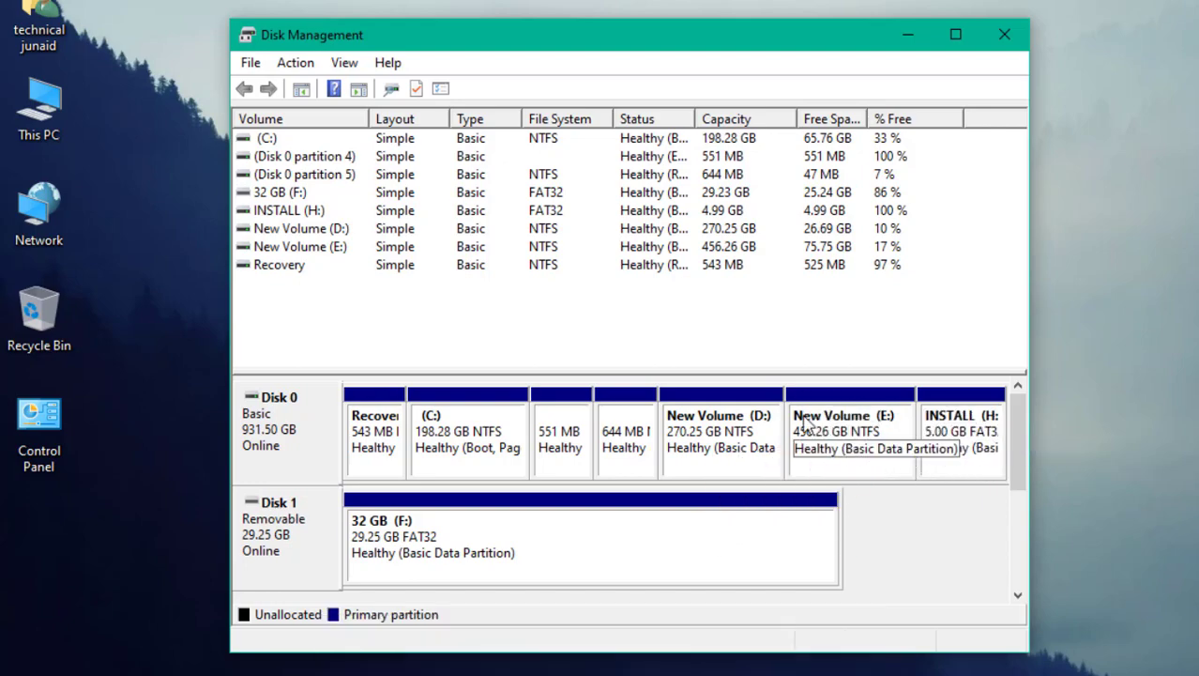
- Shrink the New Volume (E:) partition on Disk 0 by 20480 MB
click(835, 438)
right_click(837, 438)
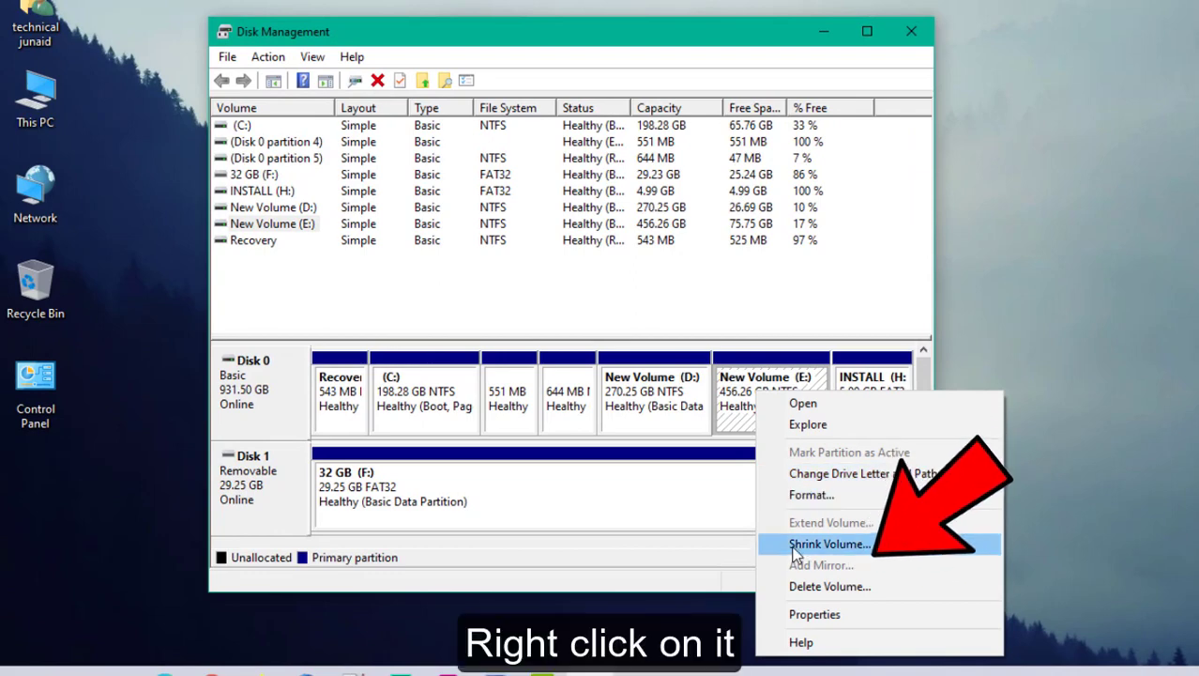
click(896, 550)
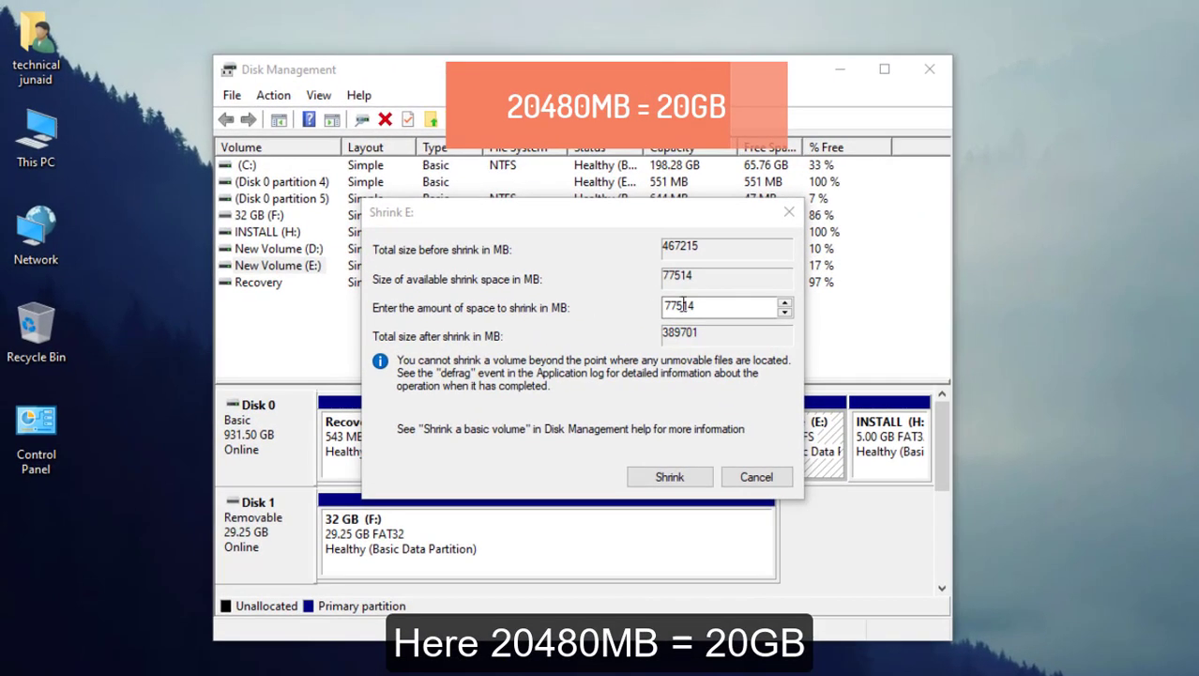
click(683, 305)
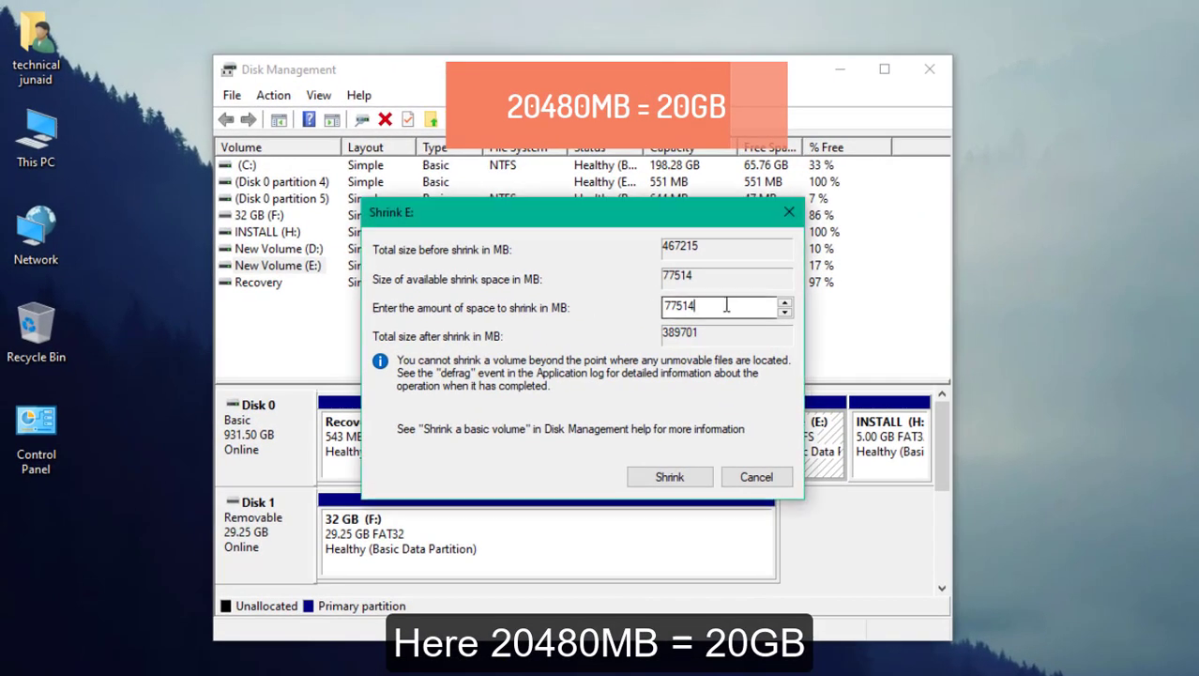
double_click(727, 305)
text(204)
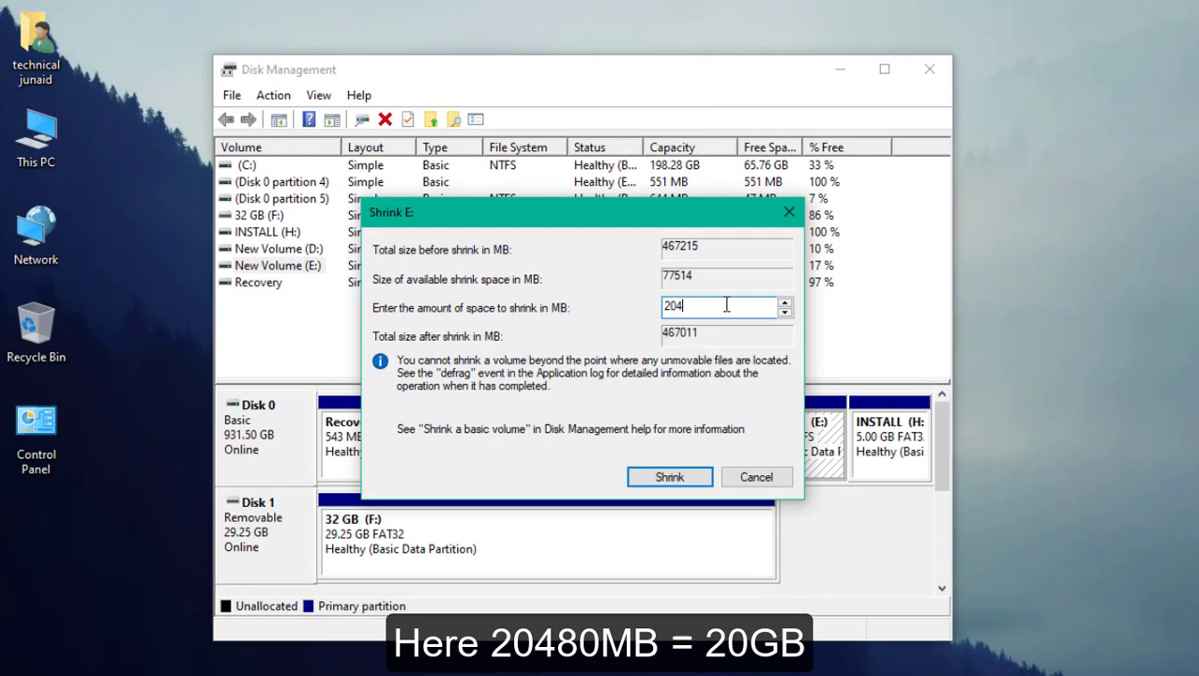
text(80)
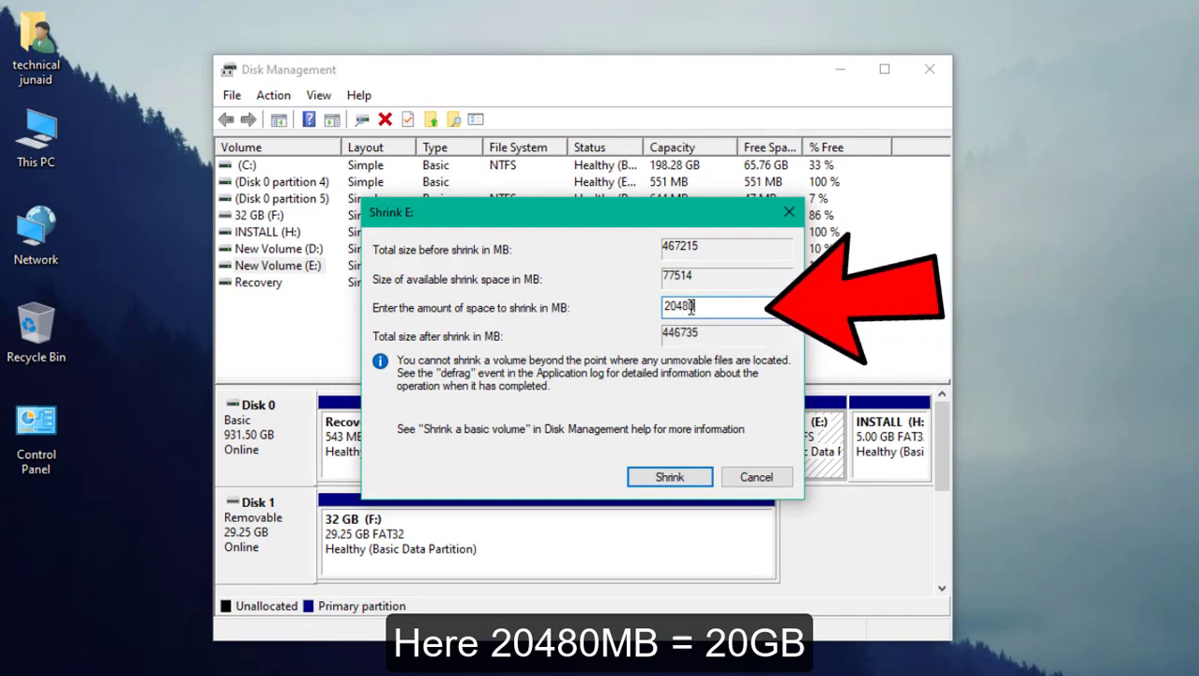
click(665, 478)
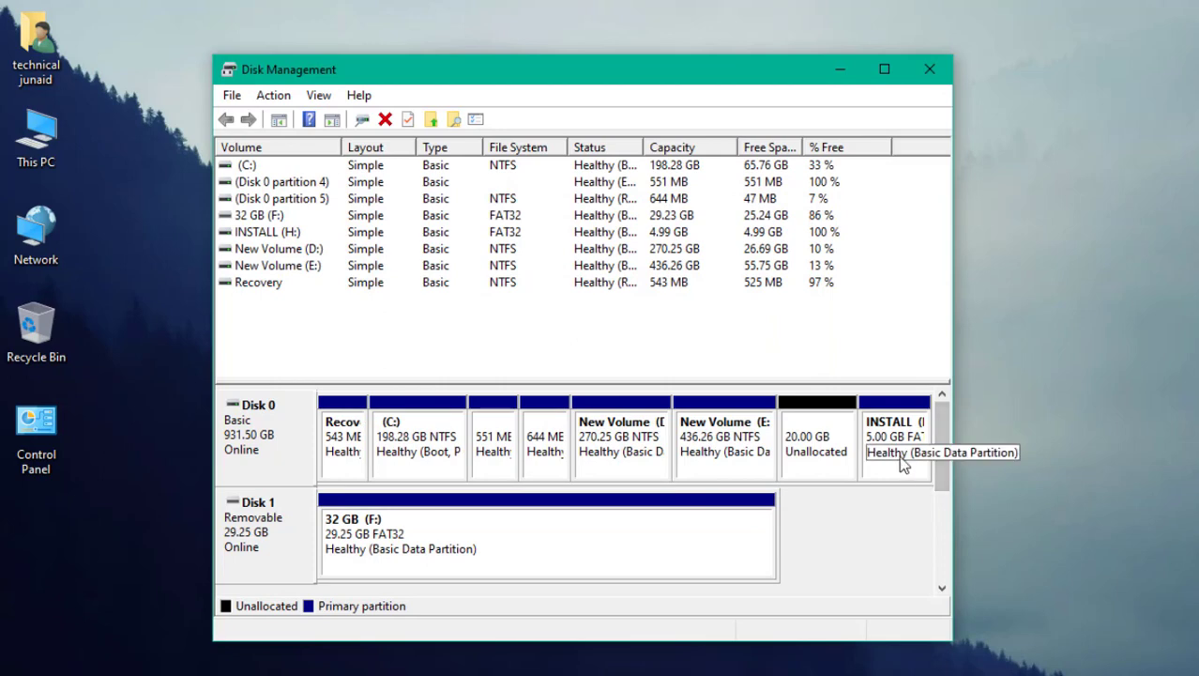
- Set up a new simple volume in the unallocated 20.00 GB space with the full default size and drive letter I
right_click(805, 449)
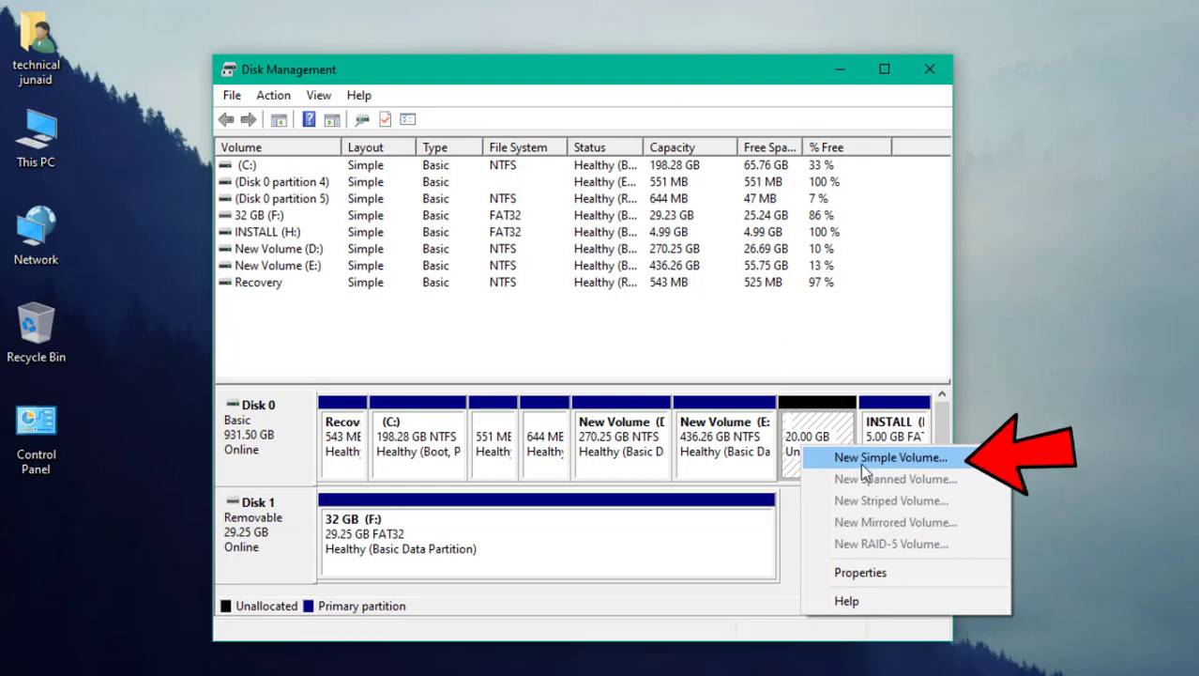
click(862, 459)
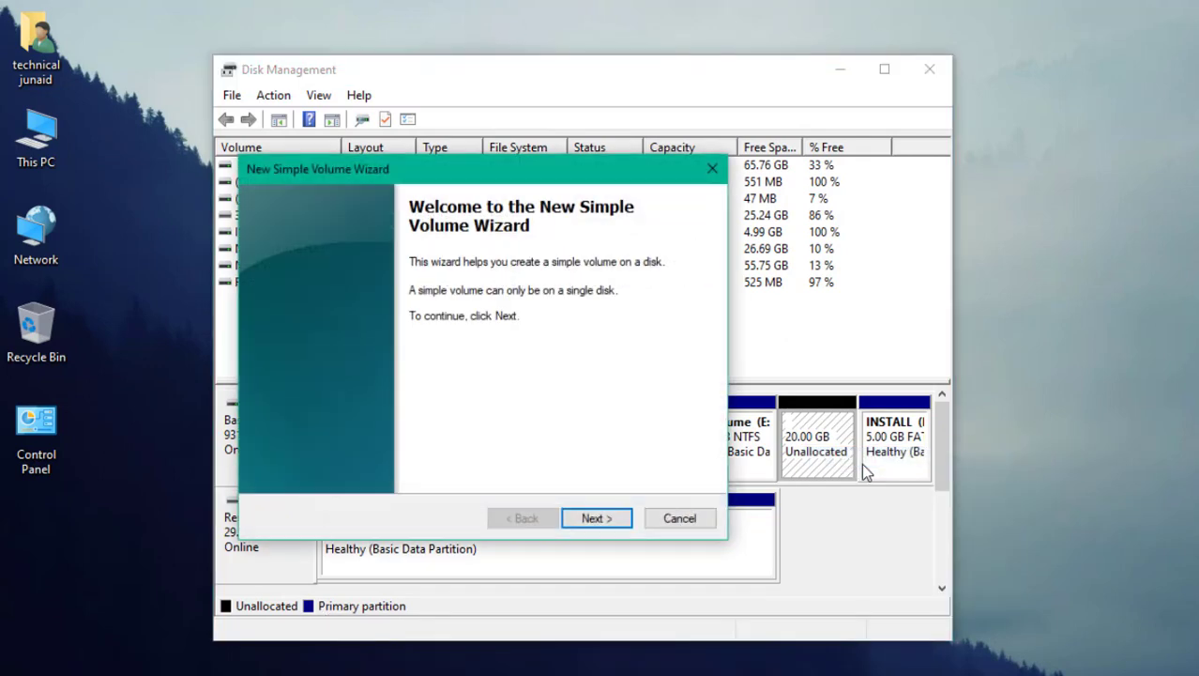
click(593, 519)
click(593, 519)
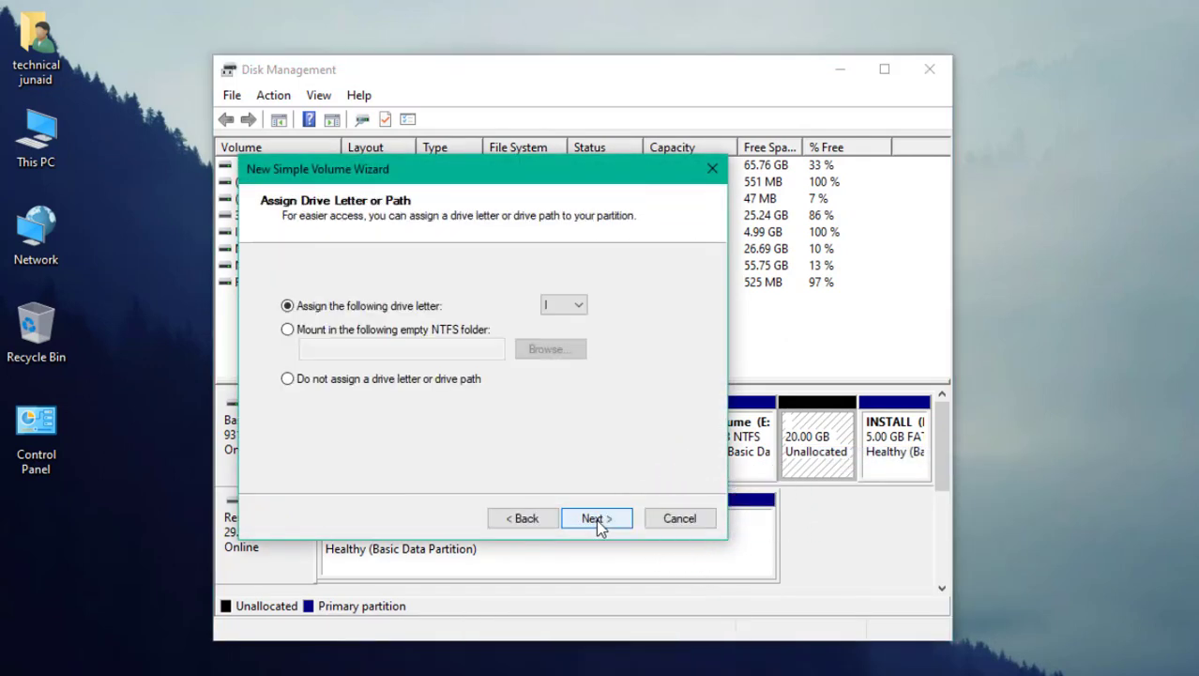
click(593, 519)
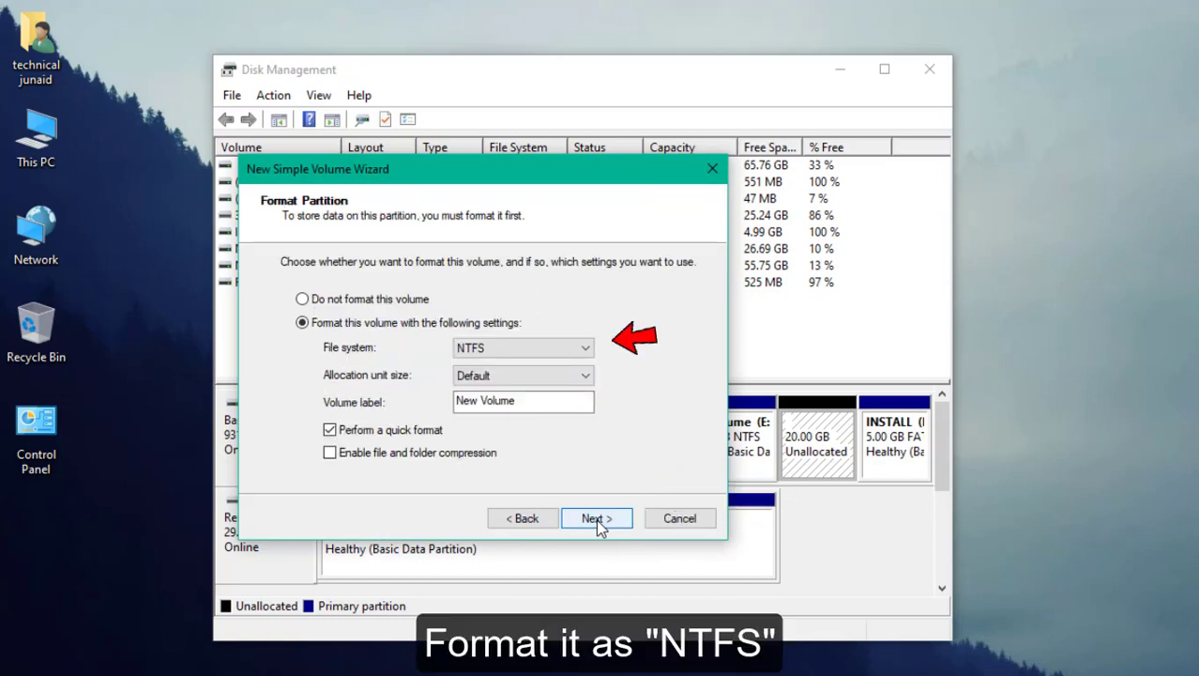
- Format the new volume as NTFS with the volume label Bliss OS and complete its creation
double_click(486, 400)
click(487, 399)
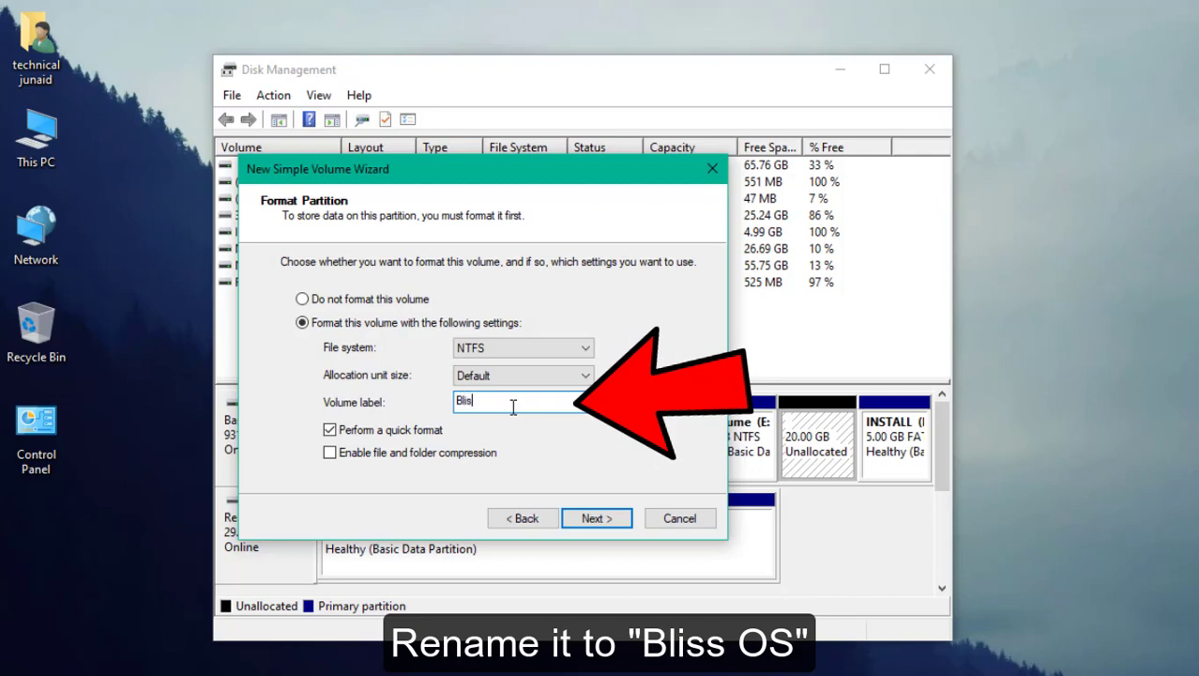
text(OS)
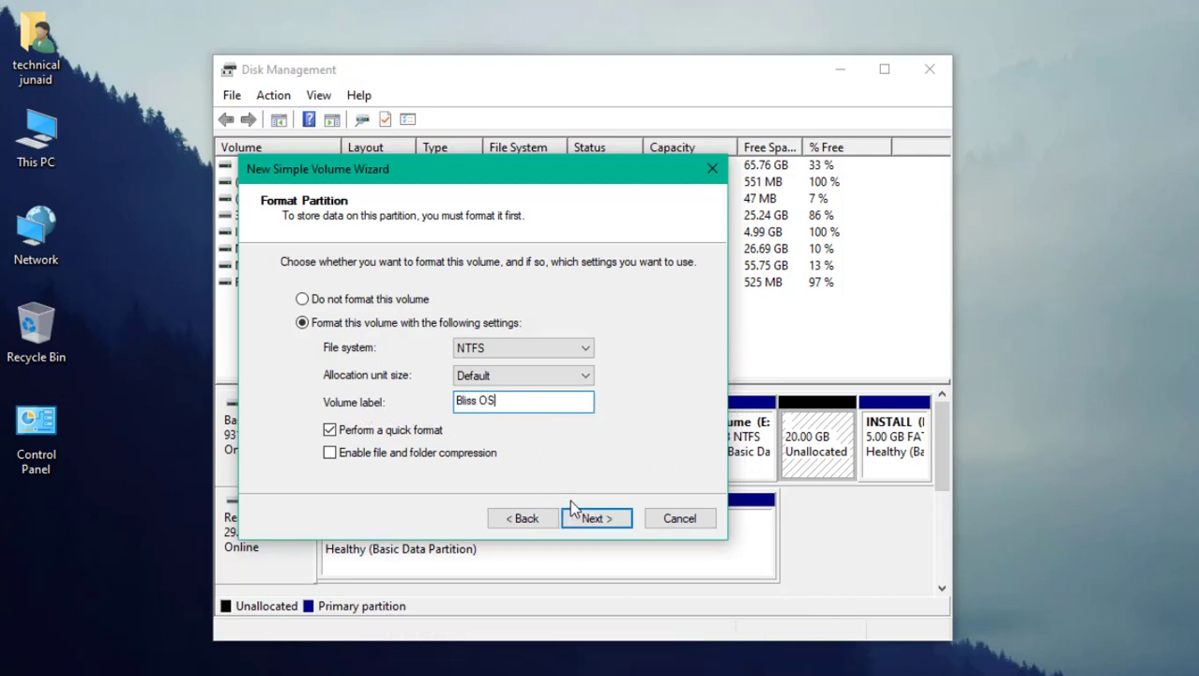
click(605, 526)
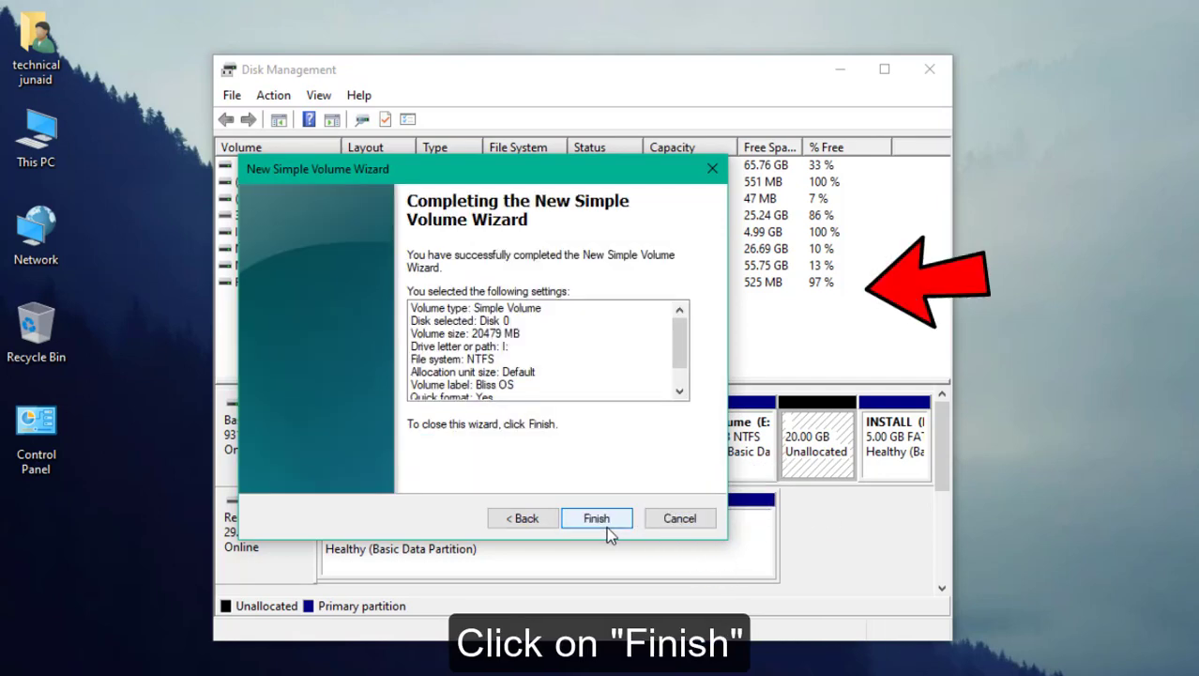
click(588, 521)
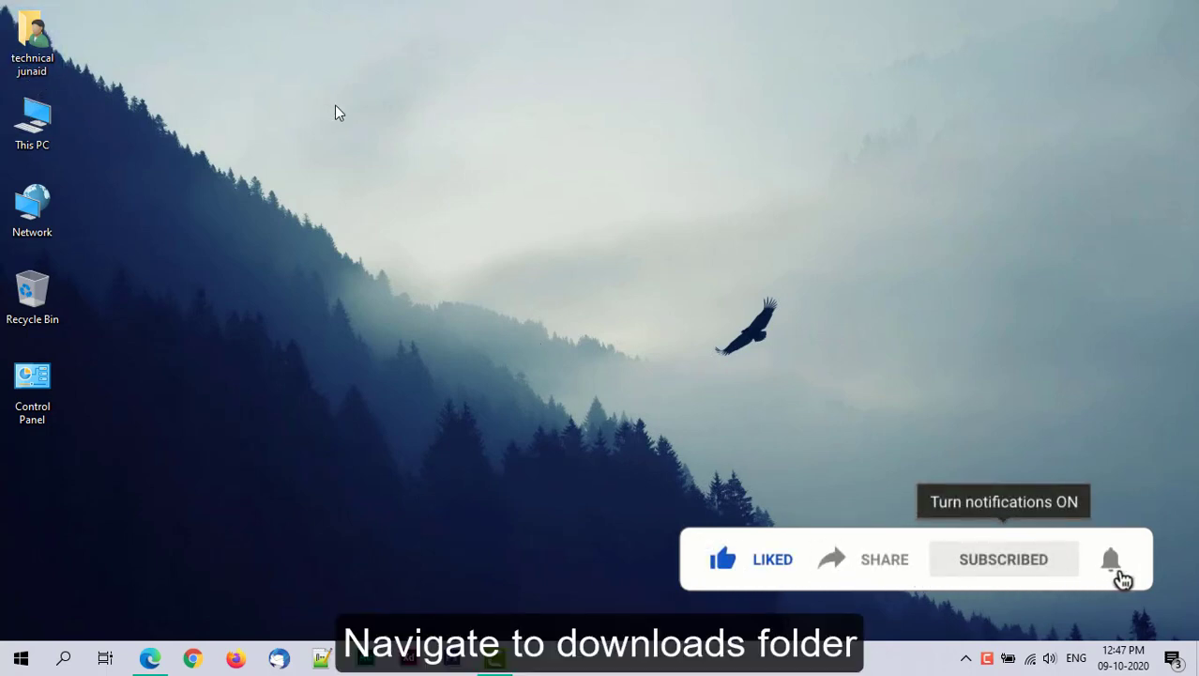
- Switch to File Explorer, open the Downloads folder and select the Bliss v11.12 ISO file
key(Return)
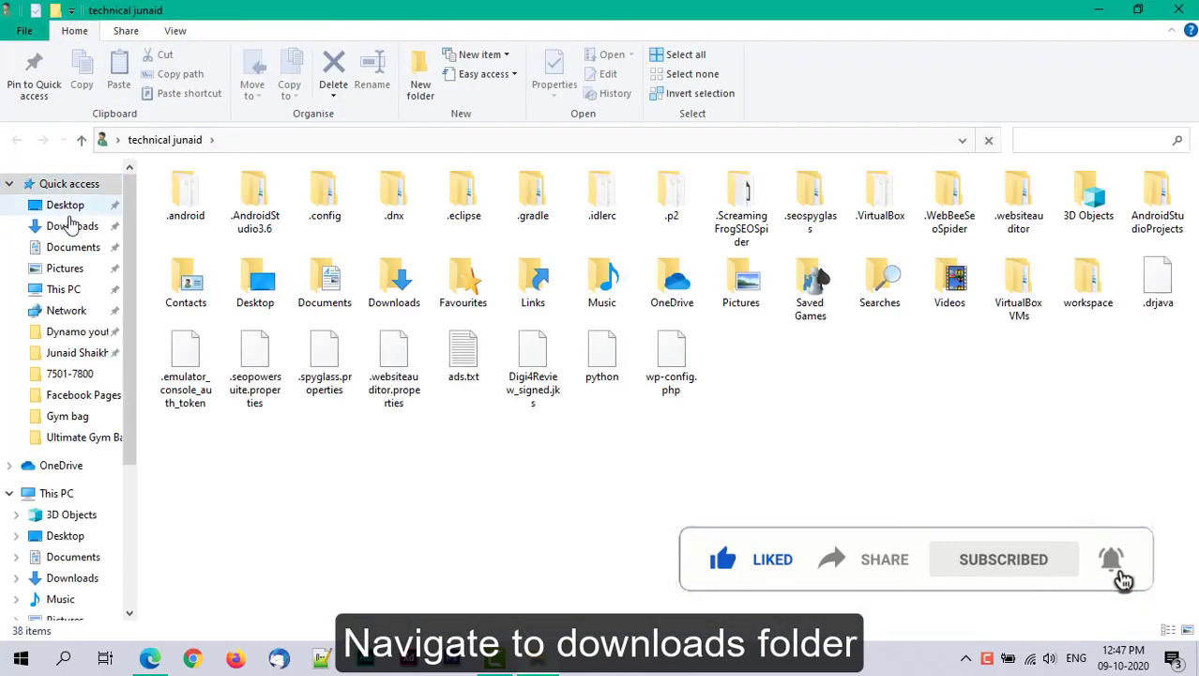
click(49, 227)
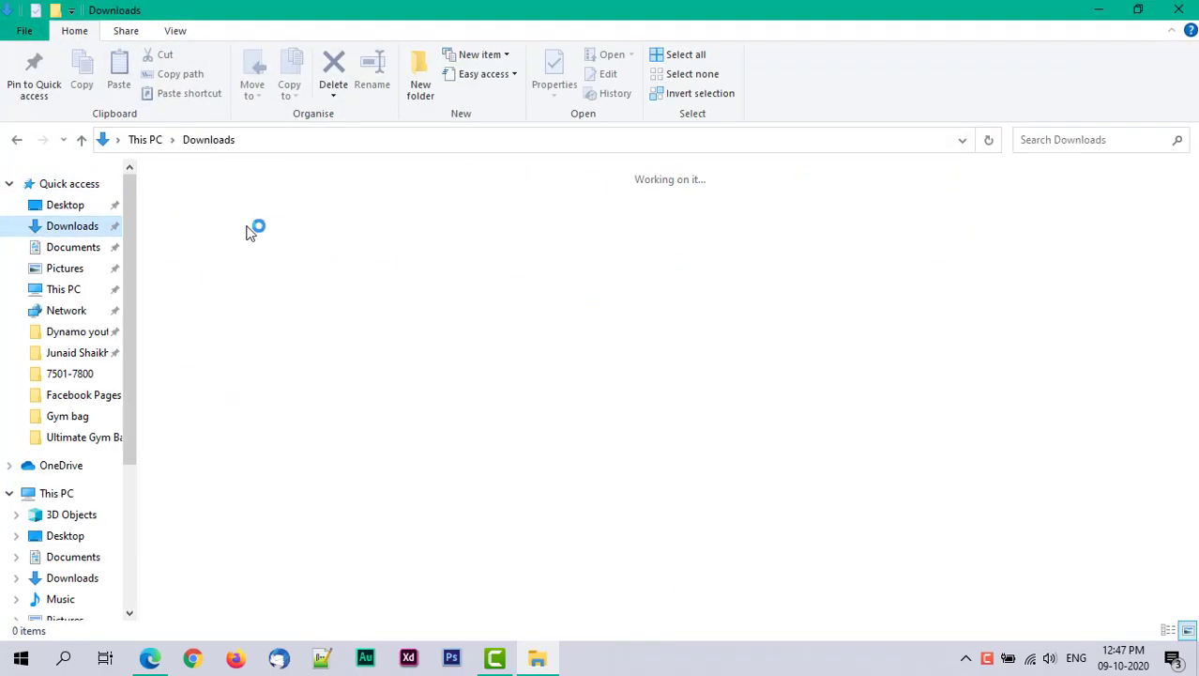
click(188, 301)
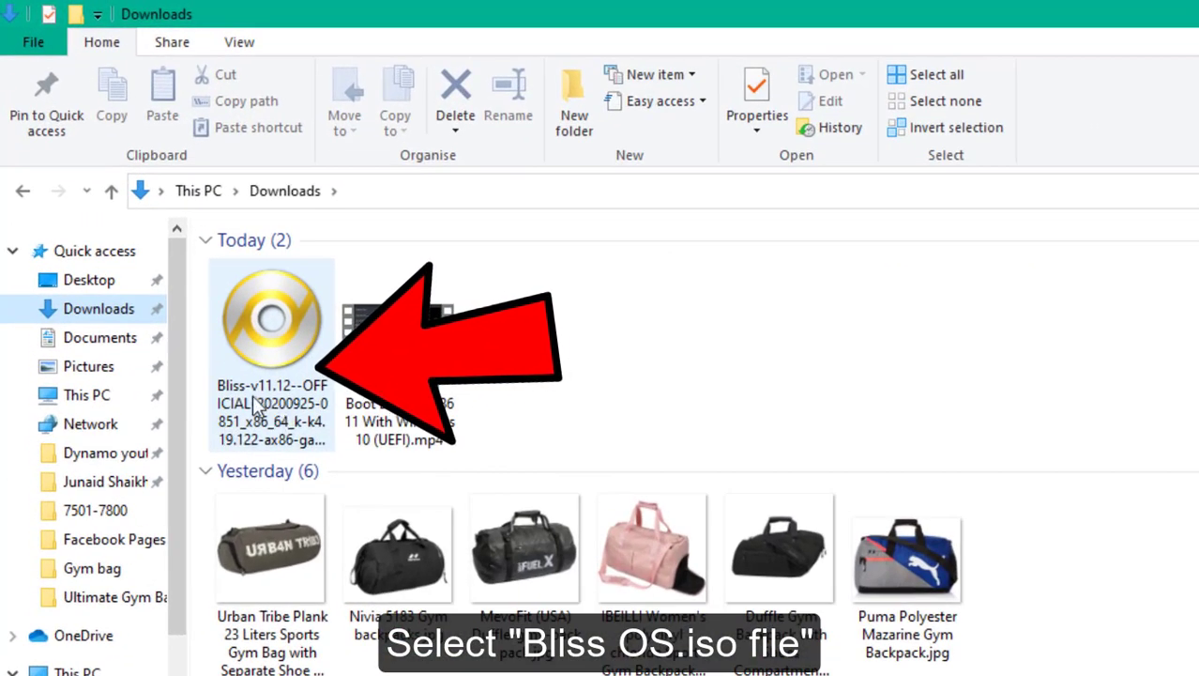
click(253, 402)
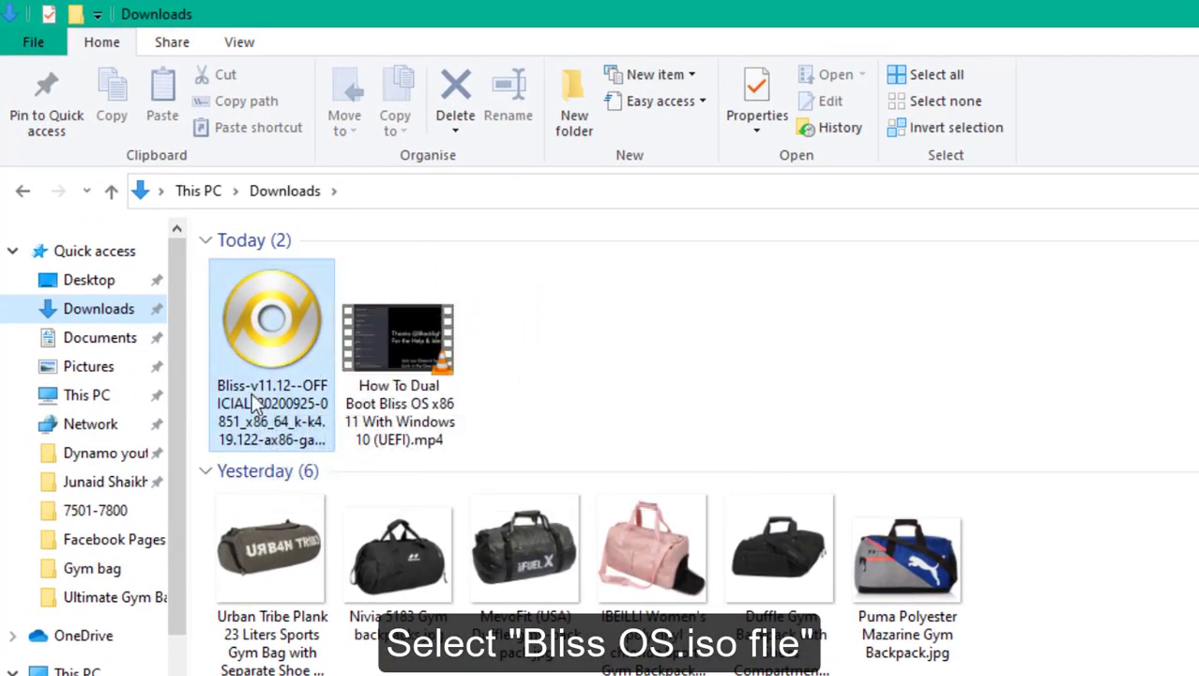
- Extract the Bliss v11.12 ISO with WinRAR to the root of the INSTALL (H:) partition
right_click(253, 402)
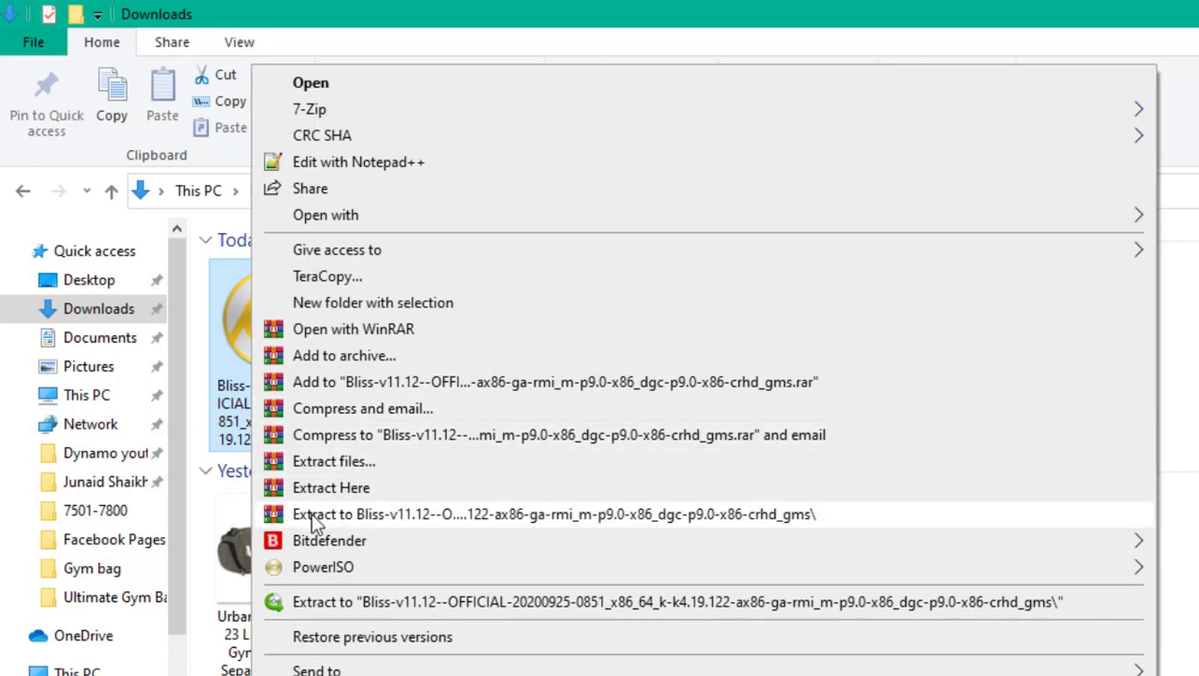
click(387, 465)
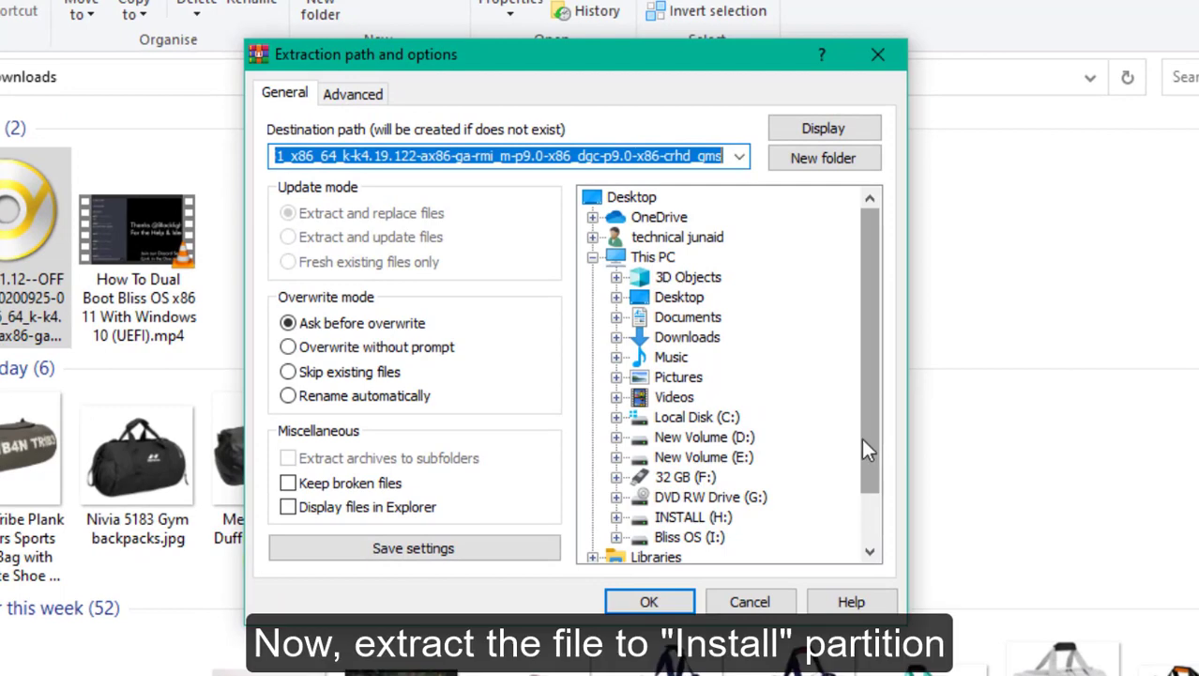
drag(866, 439, 865, 499)
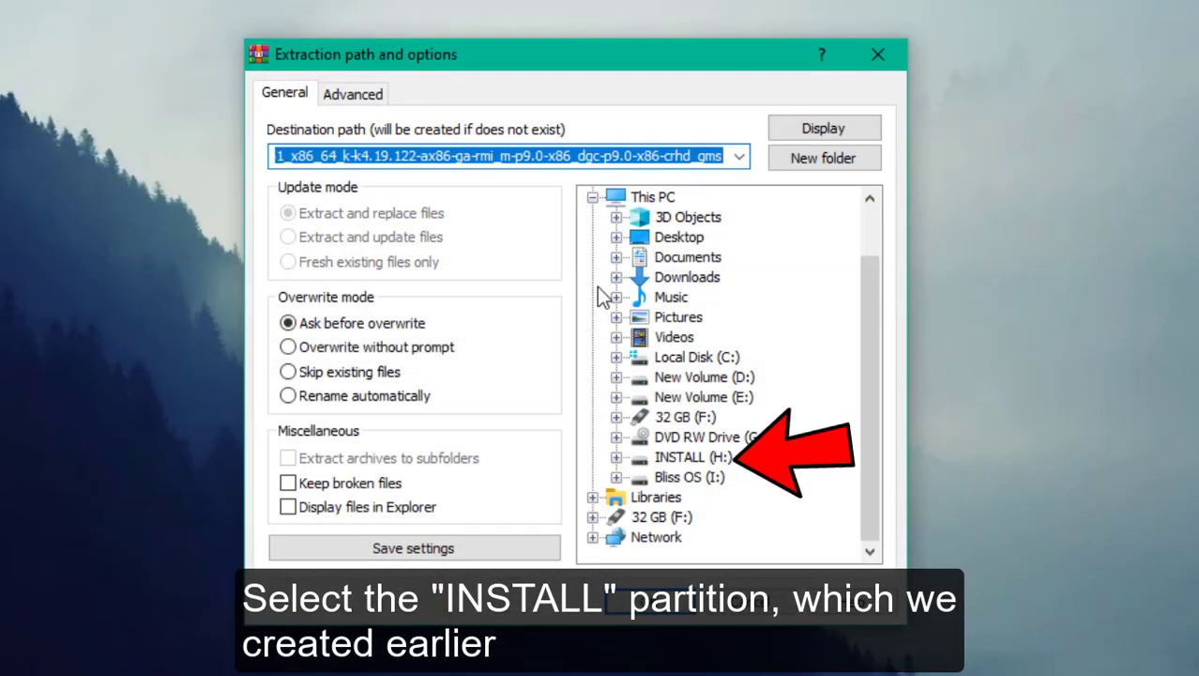
click(683, 458)
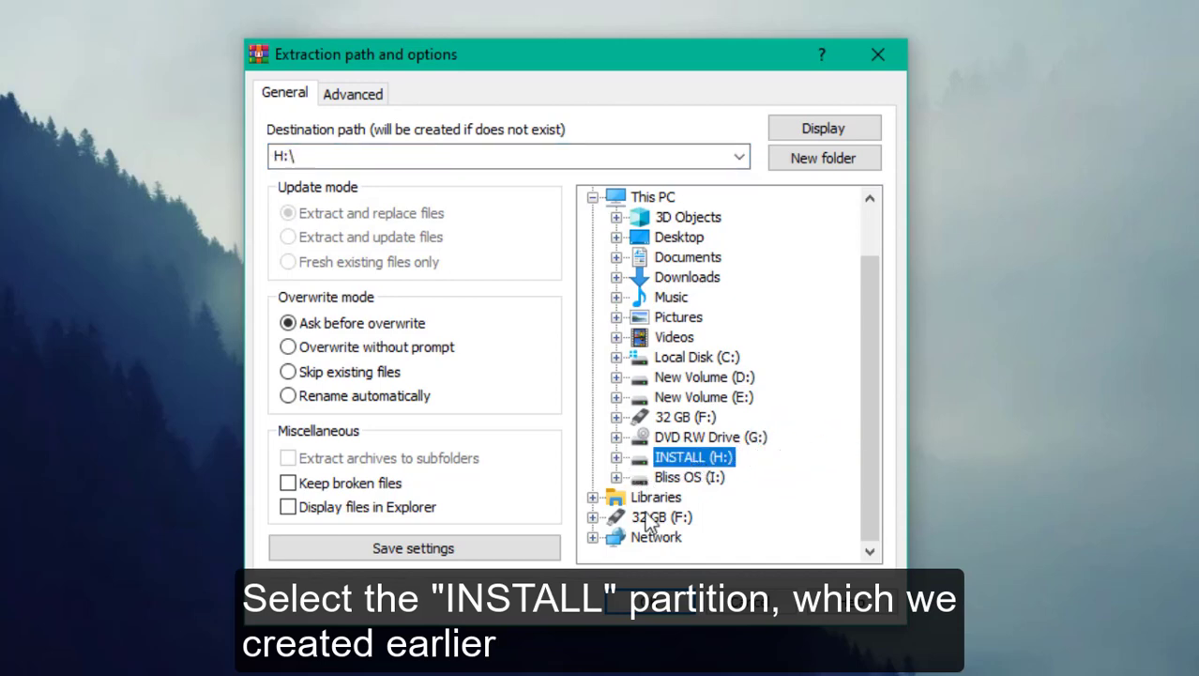
click(648, 602)
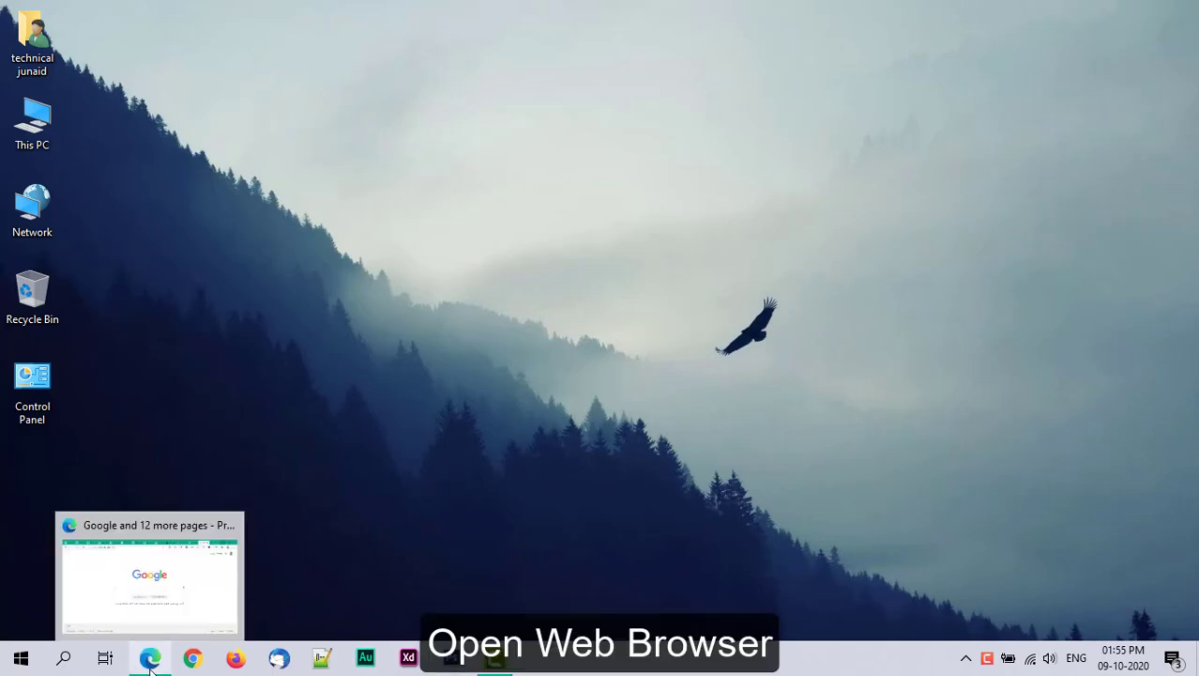
- Switch to the web browser and search Google for "easyuefi download"
click(192, 658)
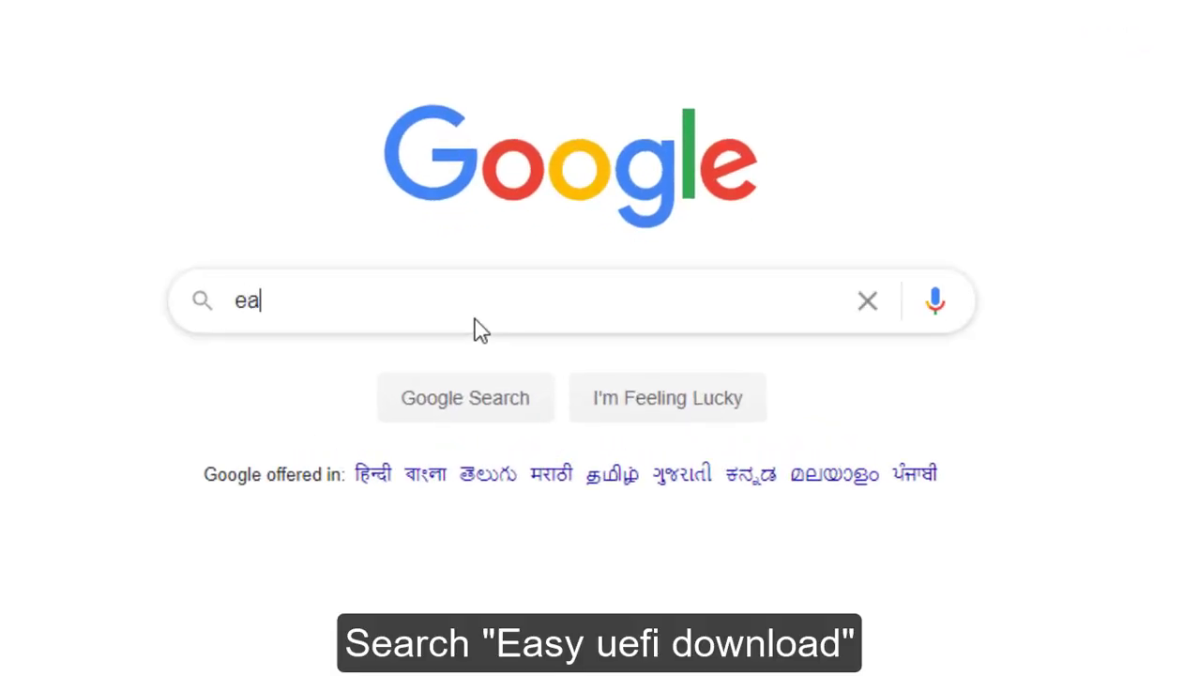
text(easy uef)
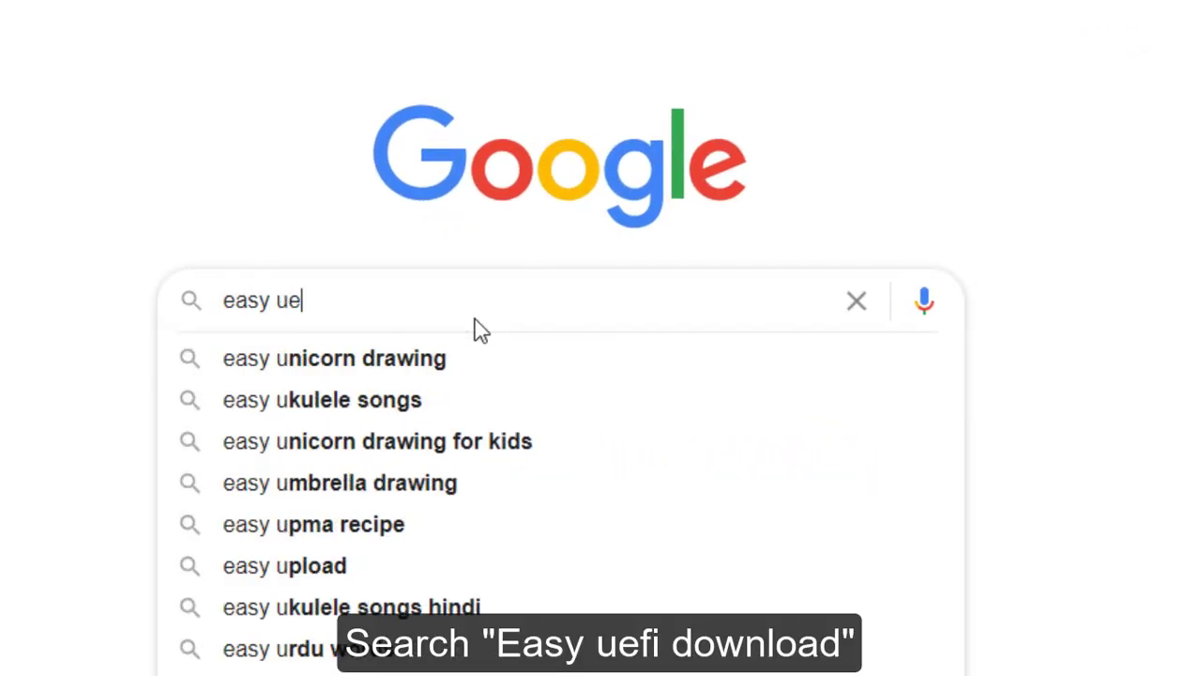
text(i)
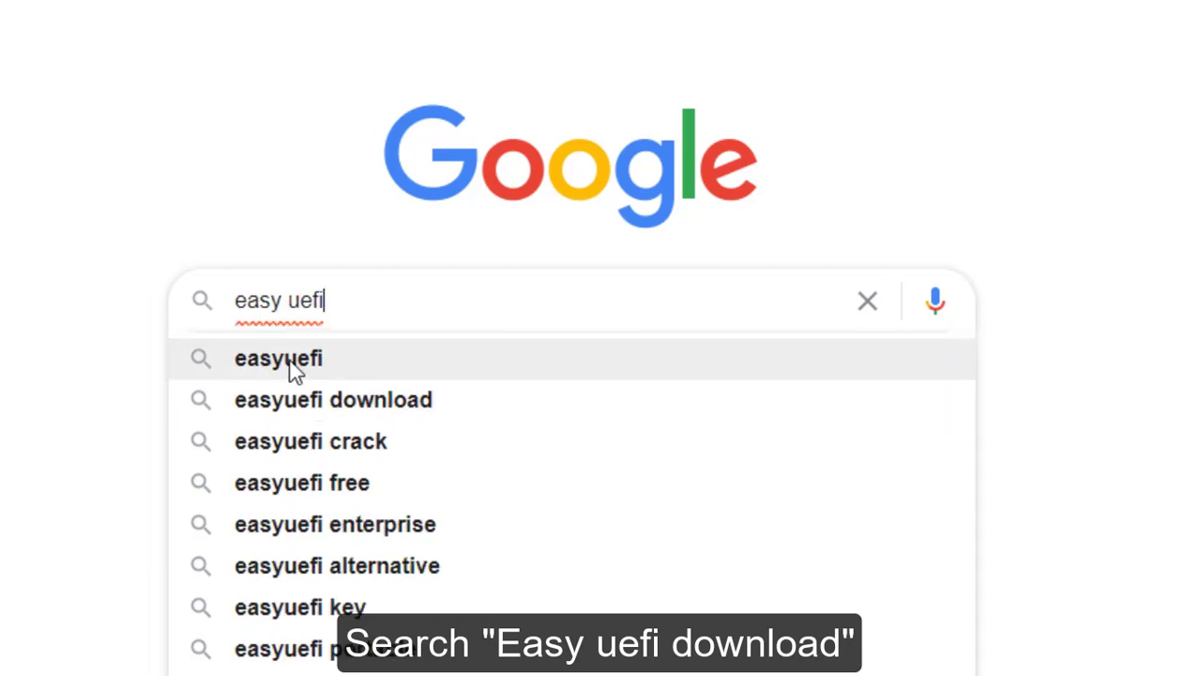
click(368, 400)
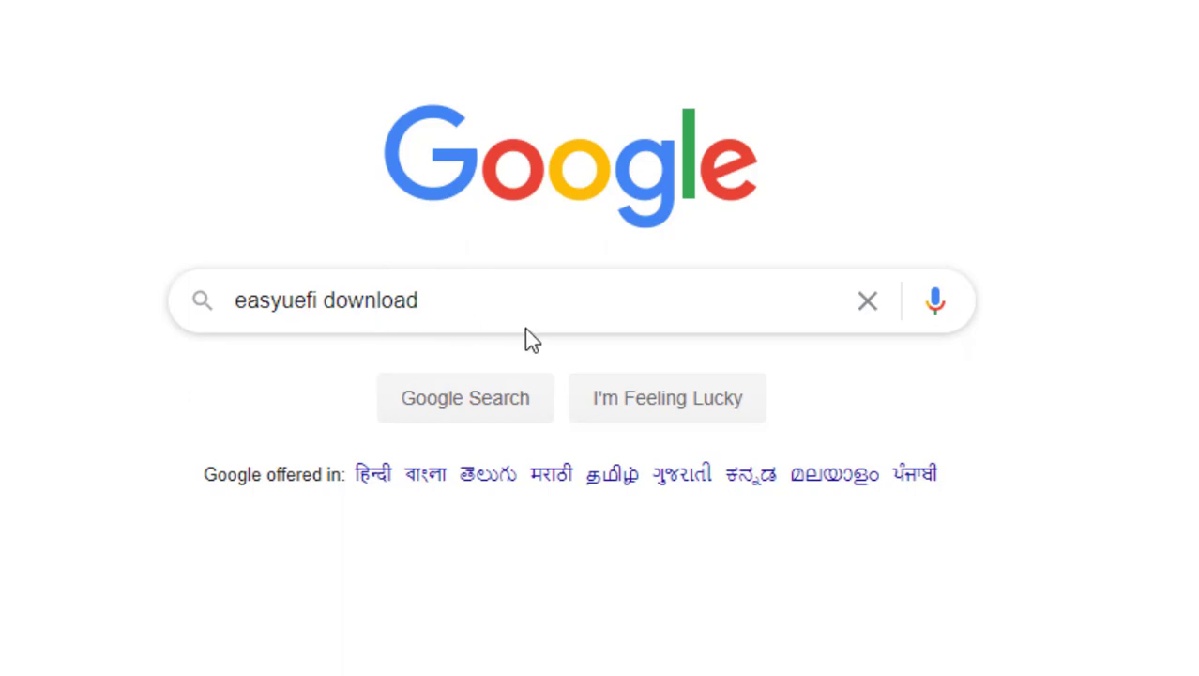
key(Return)
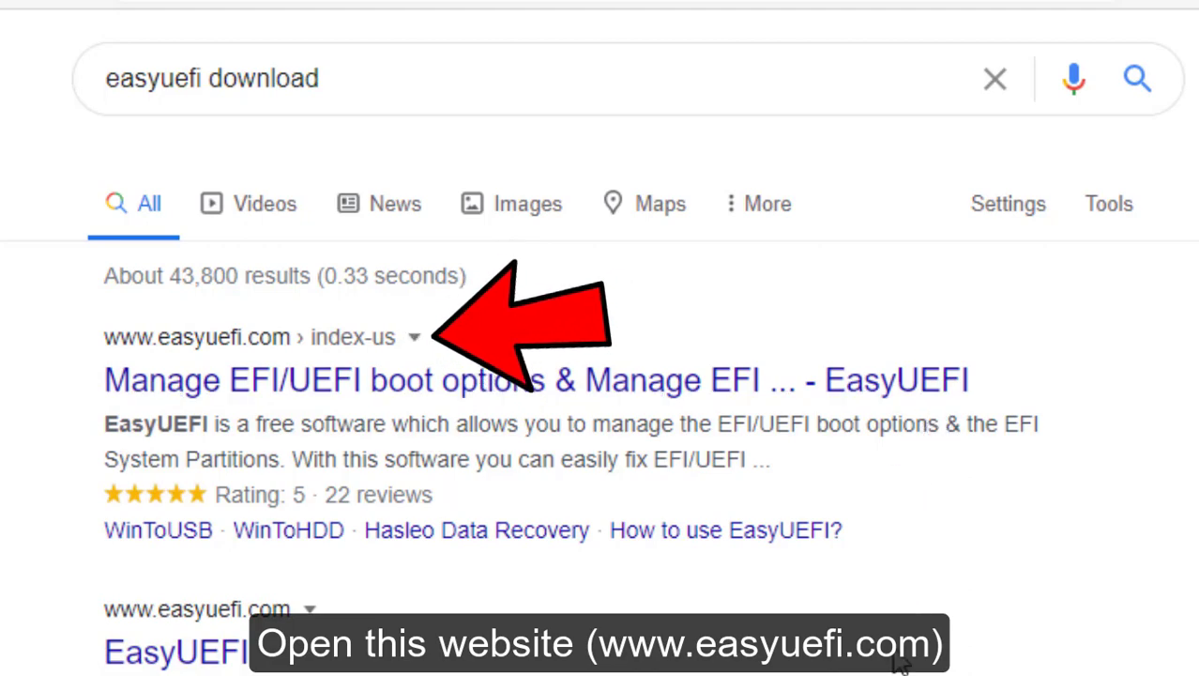
- Open the easyuefi.com result and download the EasyUEFI 4.2 free trial installer
click(361, 379)
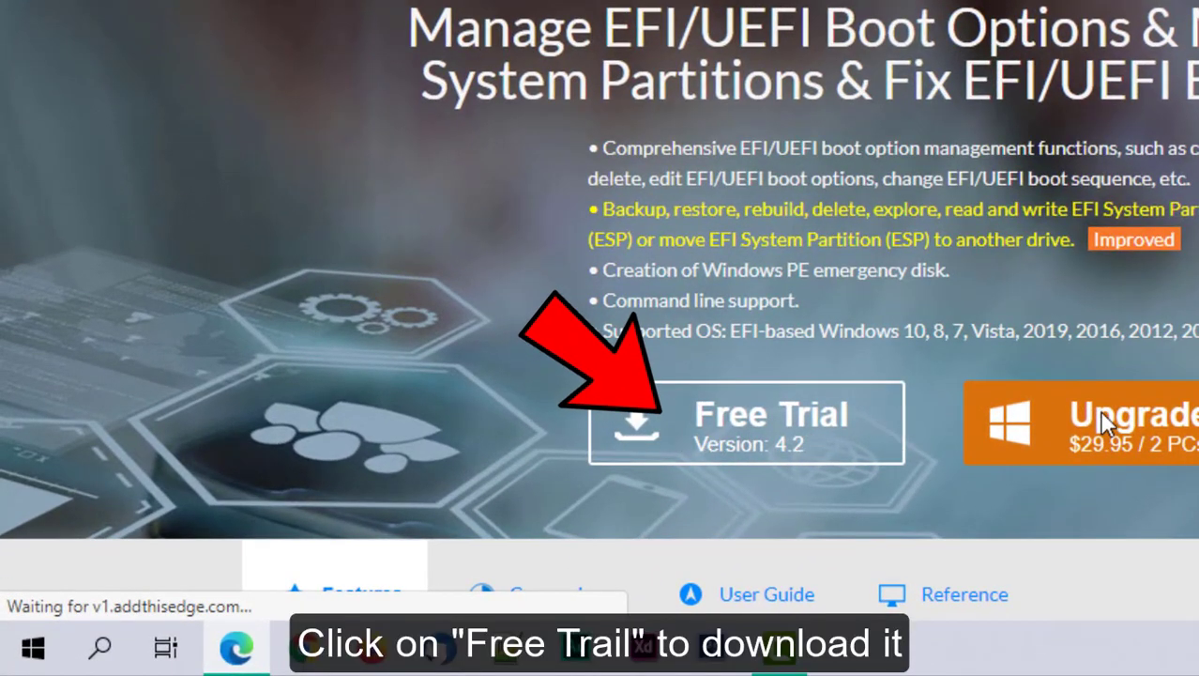
click(847, 451)
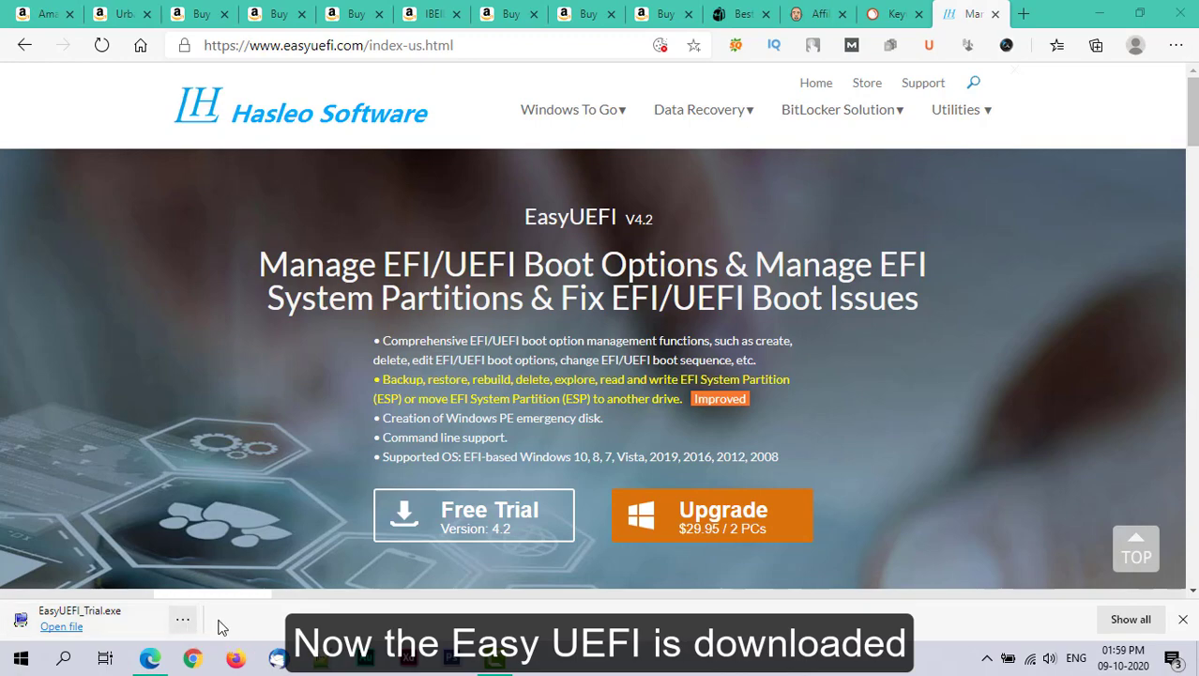
click(184, 619)
click(304, 505)
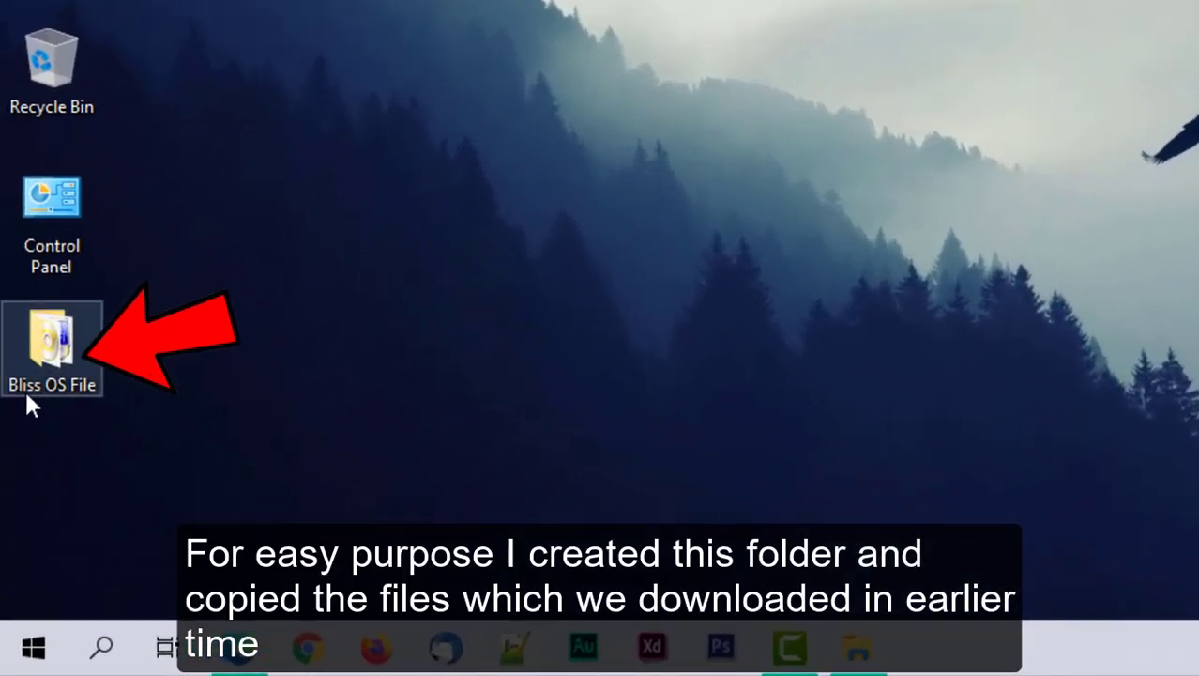
- Run EasyUEFI_Trial.exe from the Bliss OS File desktop folder, use English as the setup language and accept the license agreement
double_click(71, 360)
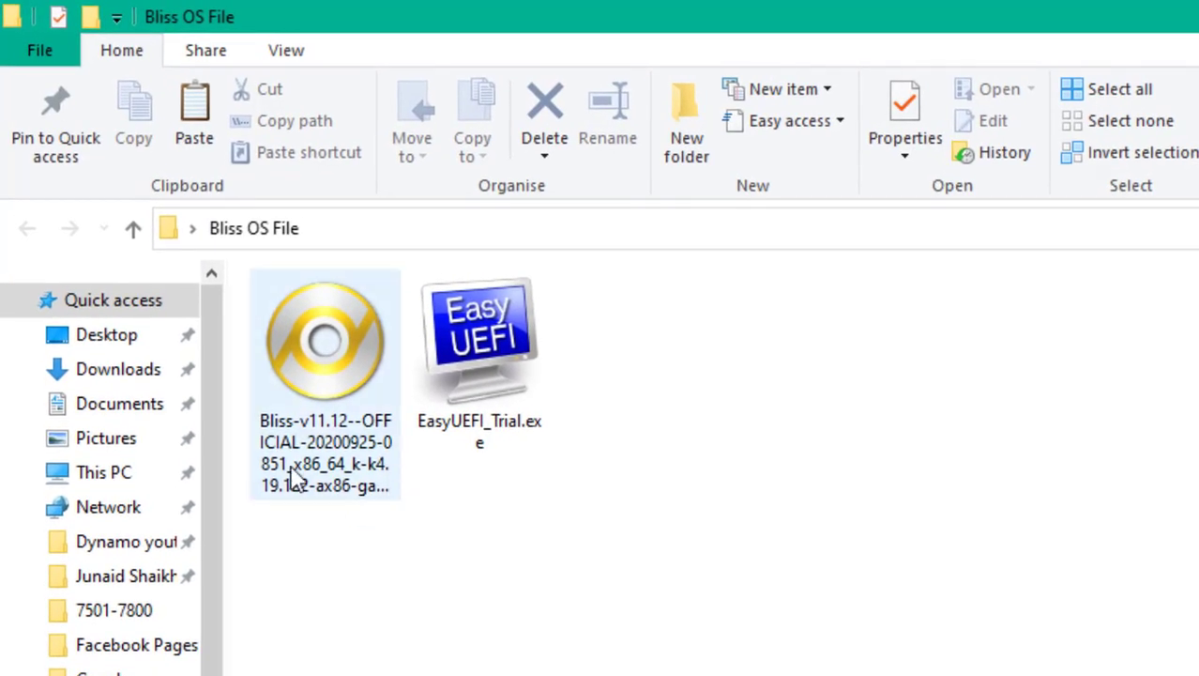
double_click(474, 458)
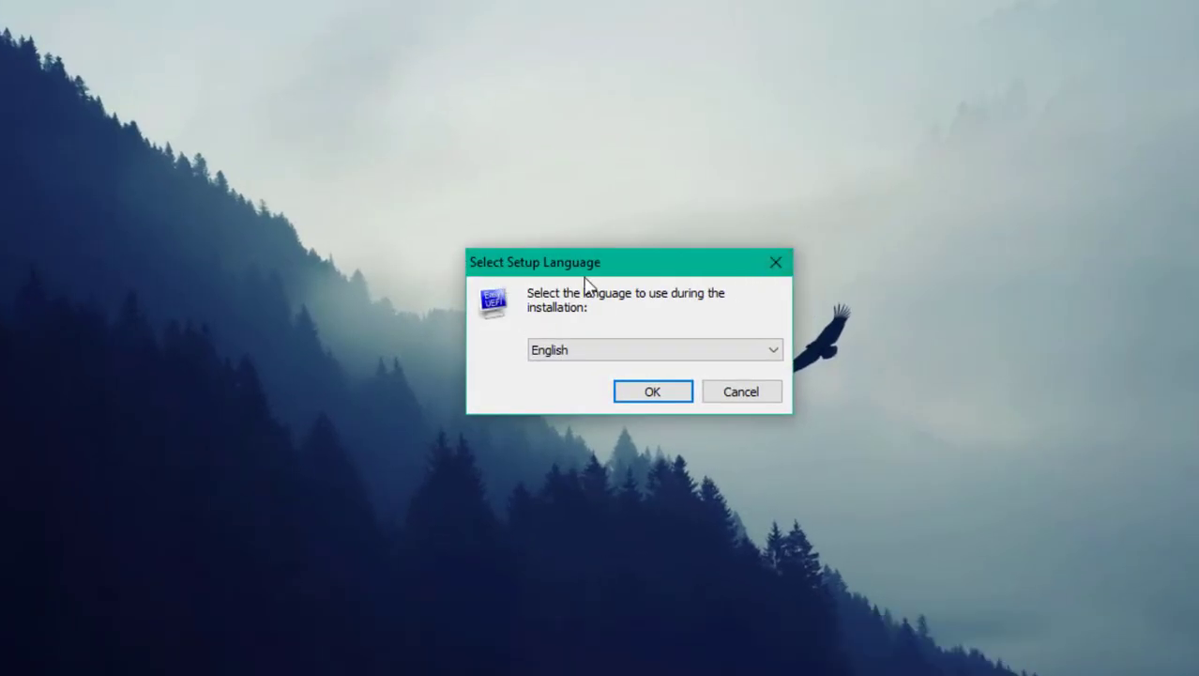
click(657, 394)
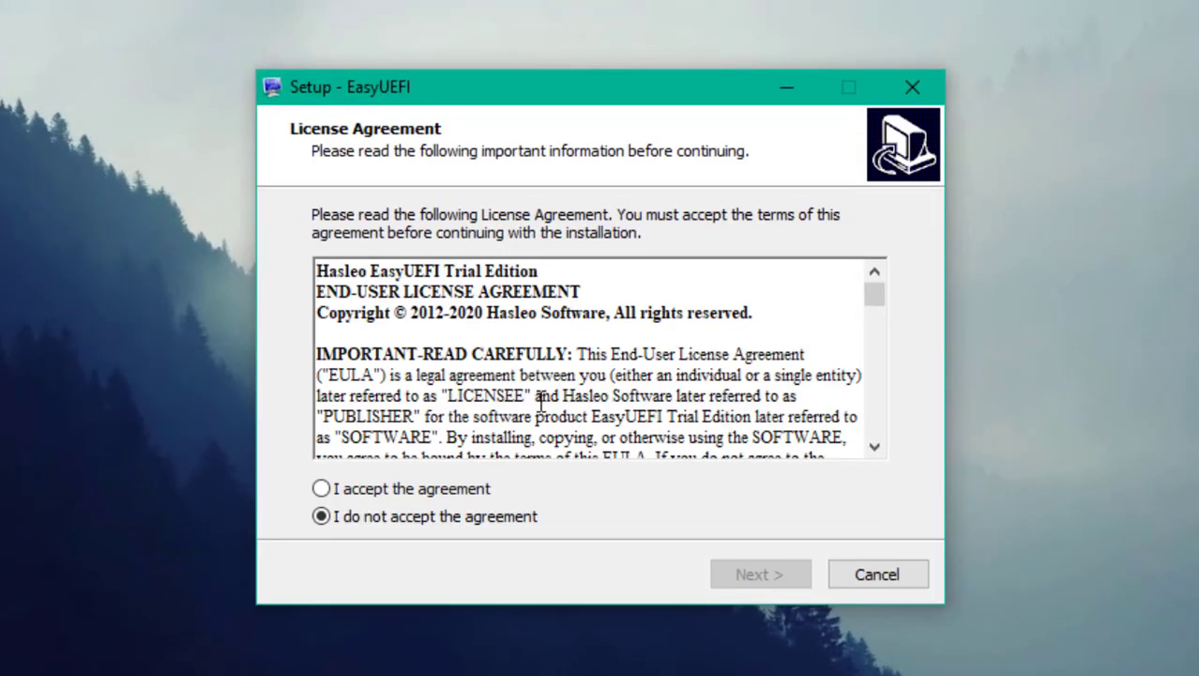
click(322, 489)
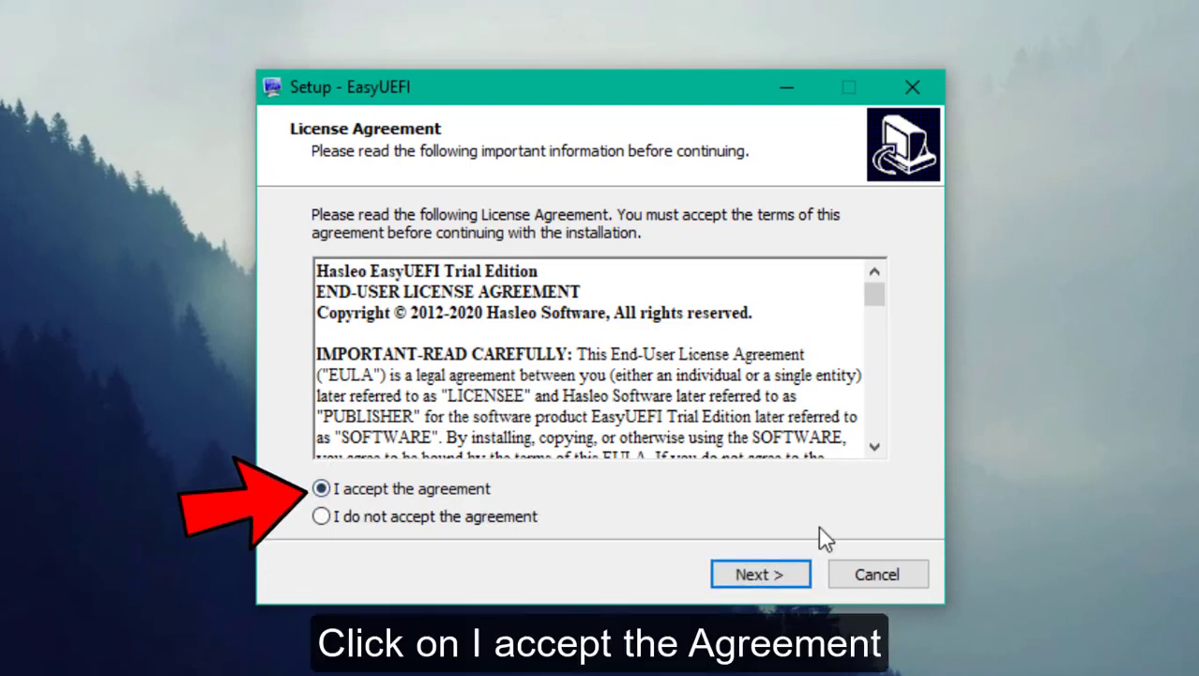
- Install EasyUEFI in C:\Program Files\Hasleo\EasyUEFI with the Hasleo EasyUEFI Start menu folder and a desktop shortcut, and finish the setup
click(765, 581)
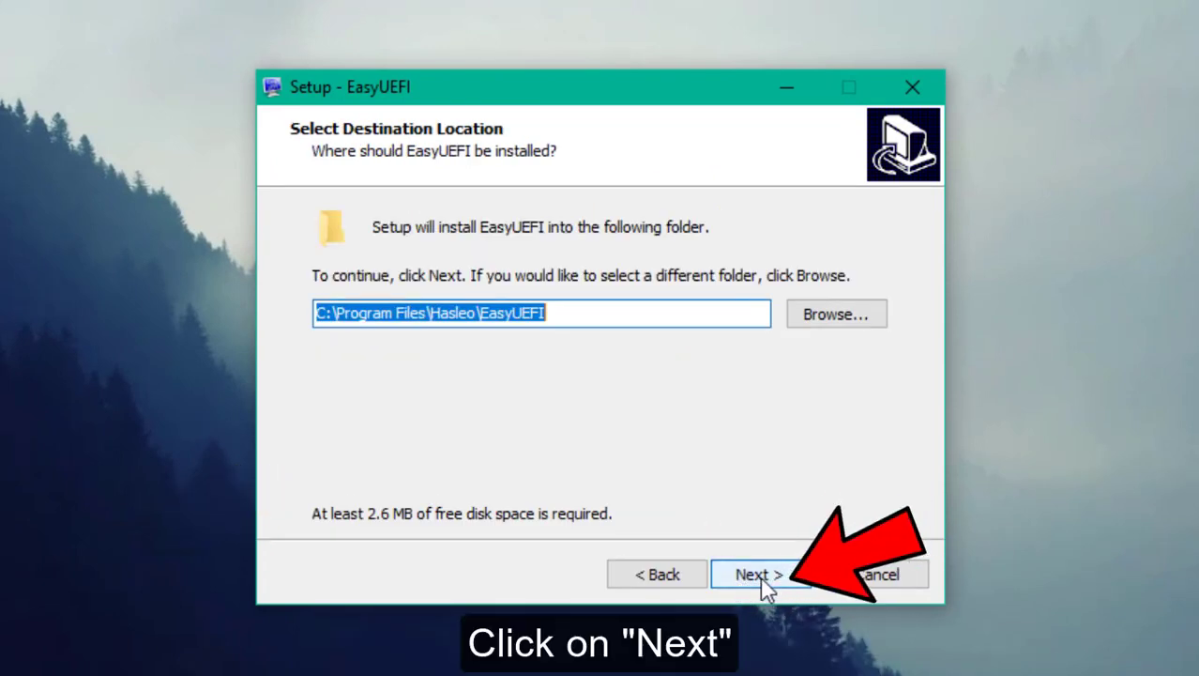
click(762, 579)
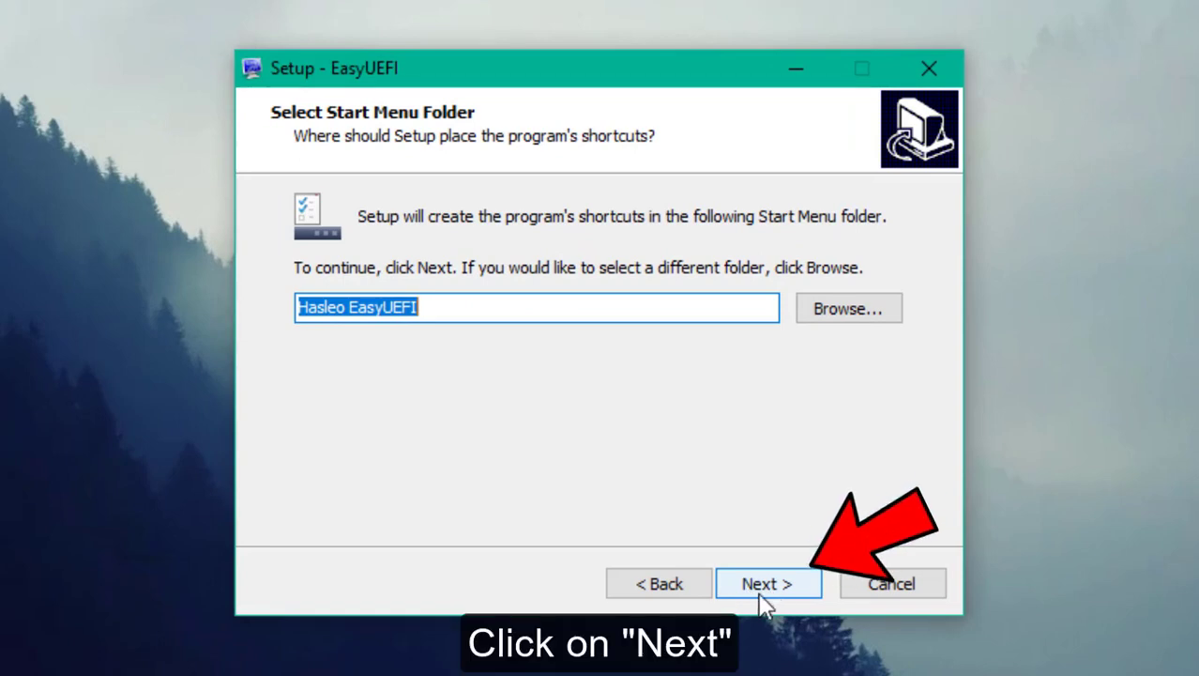
click(762, 595)
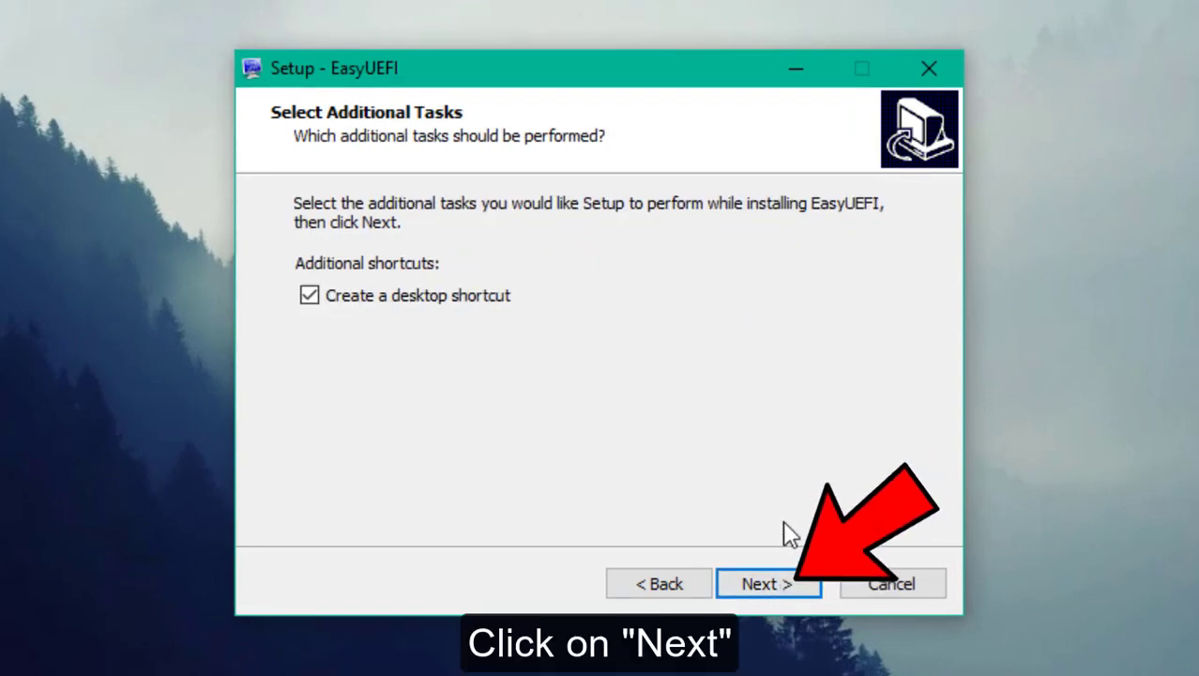
click(754, 591)
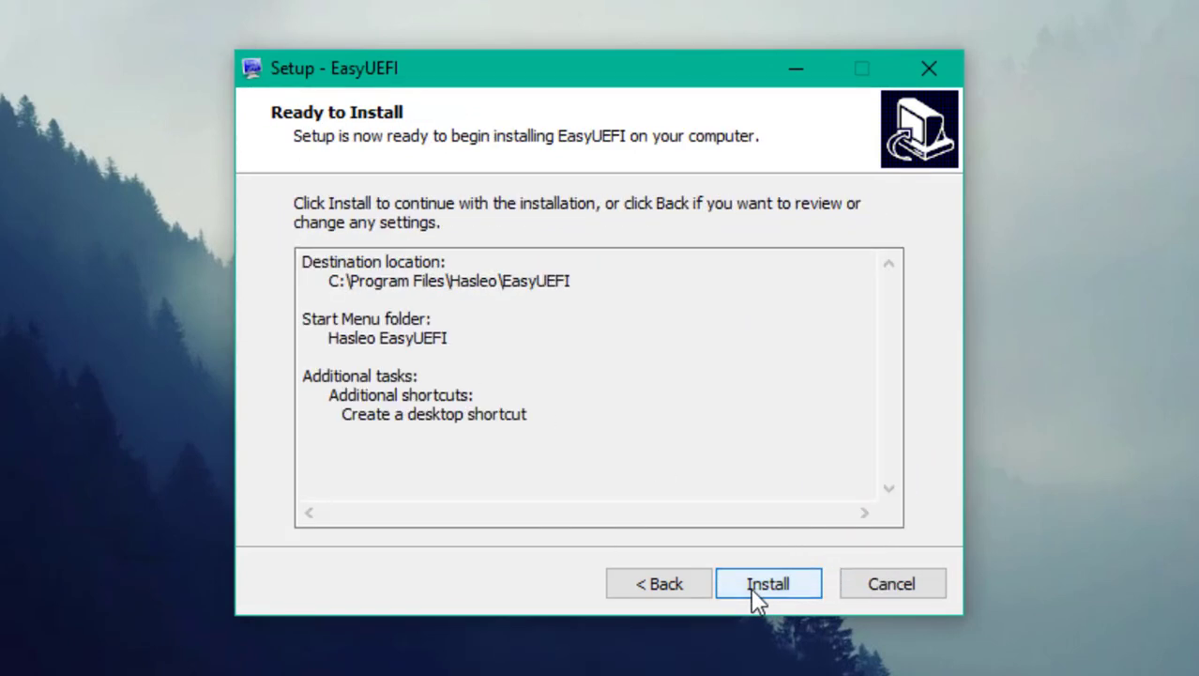
click(765, 596)
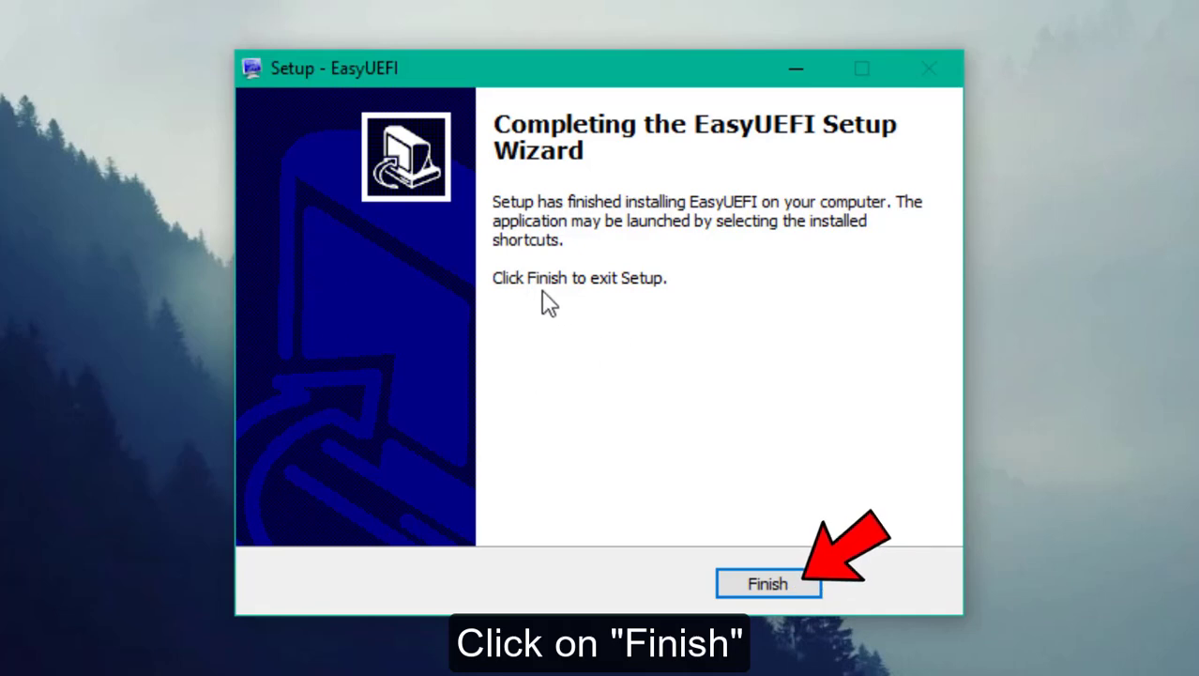
click(764, 580)
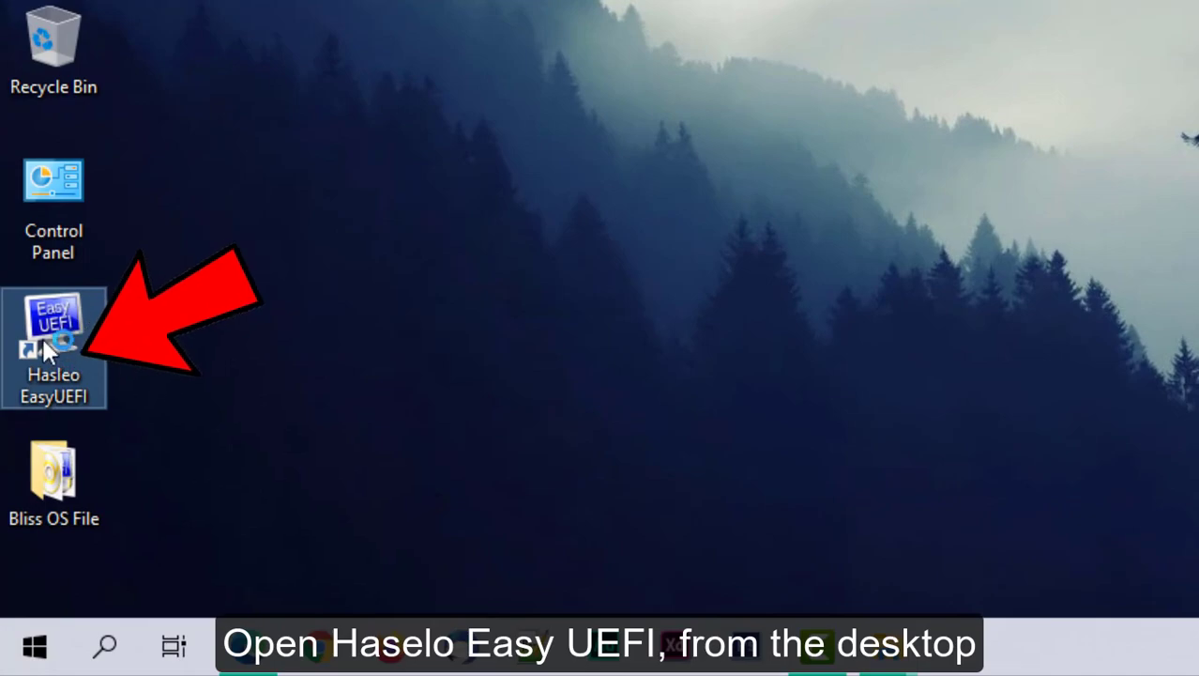
- Launch Hasleo EasyUEFI and start a new EFI boot entry of type Linux or other OS, described as Install, targeting the INSTALL partition
double_click(91, 397)
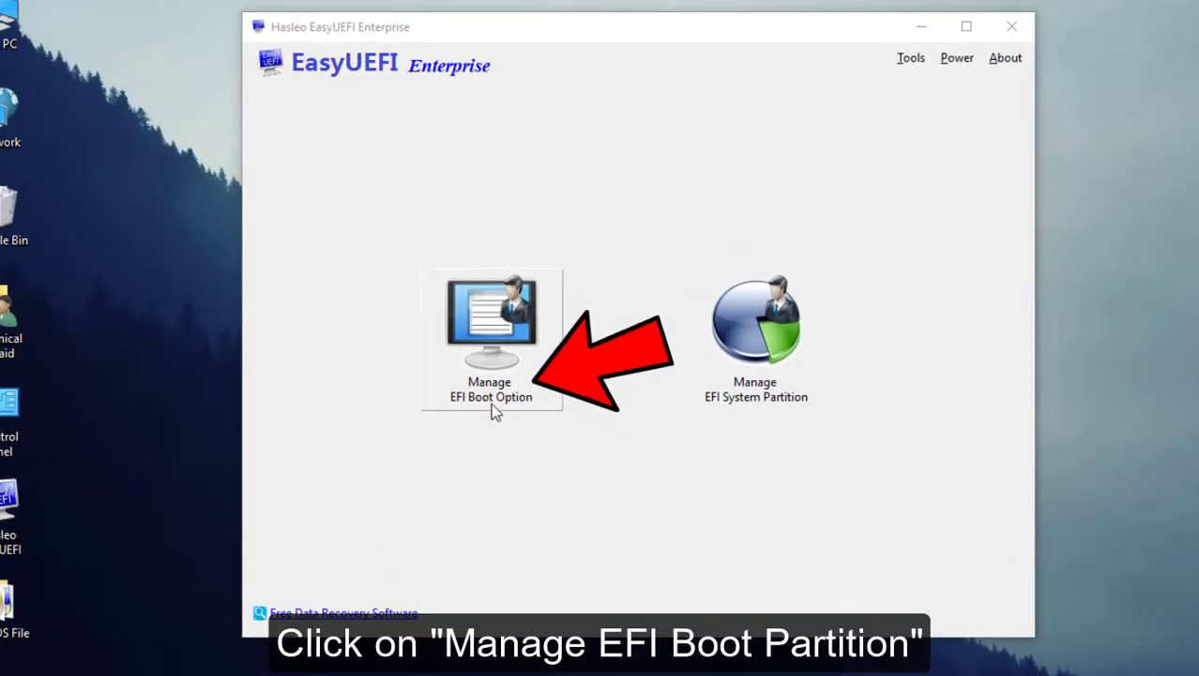
click(497, 414)
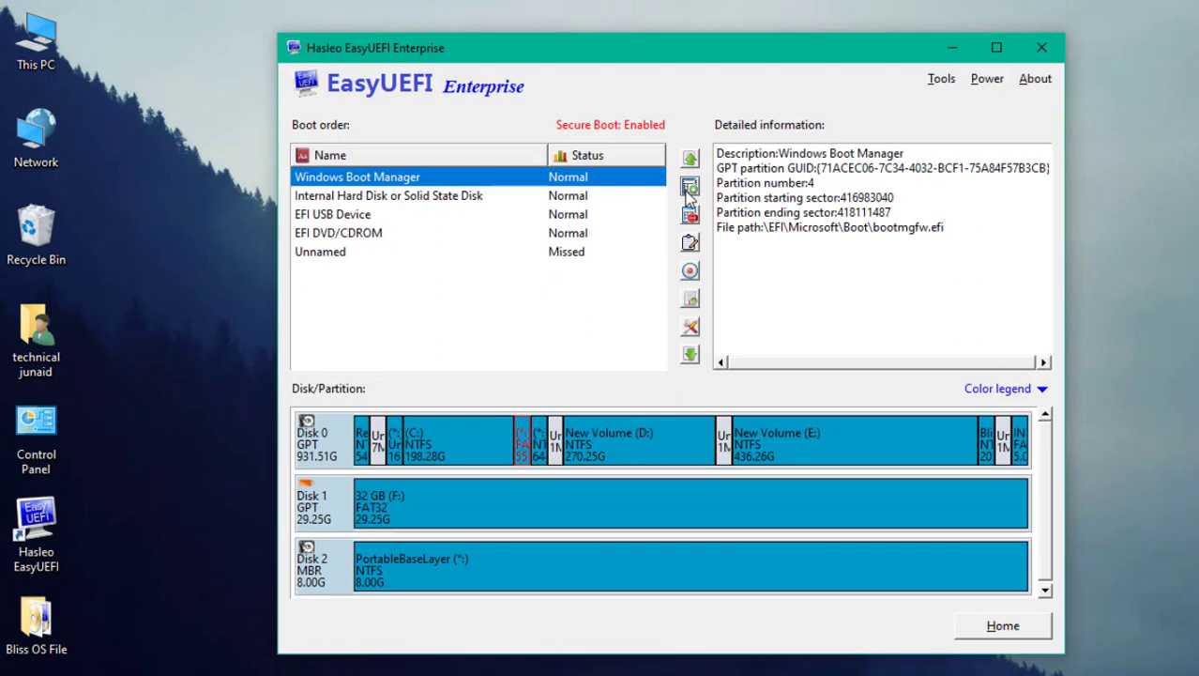
click(690, 188)
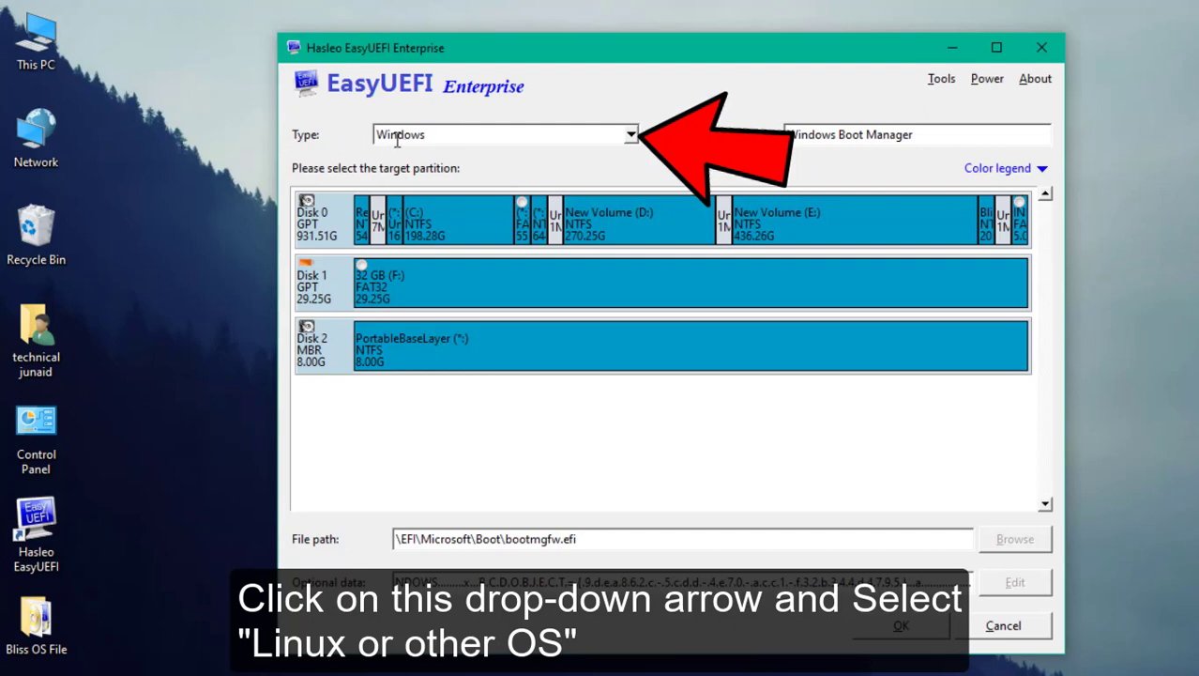
click(632, 136)
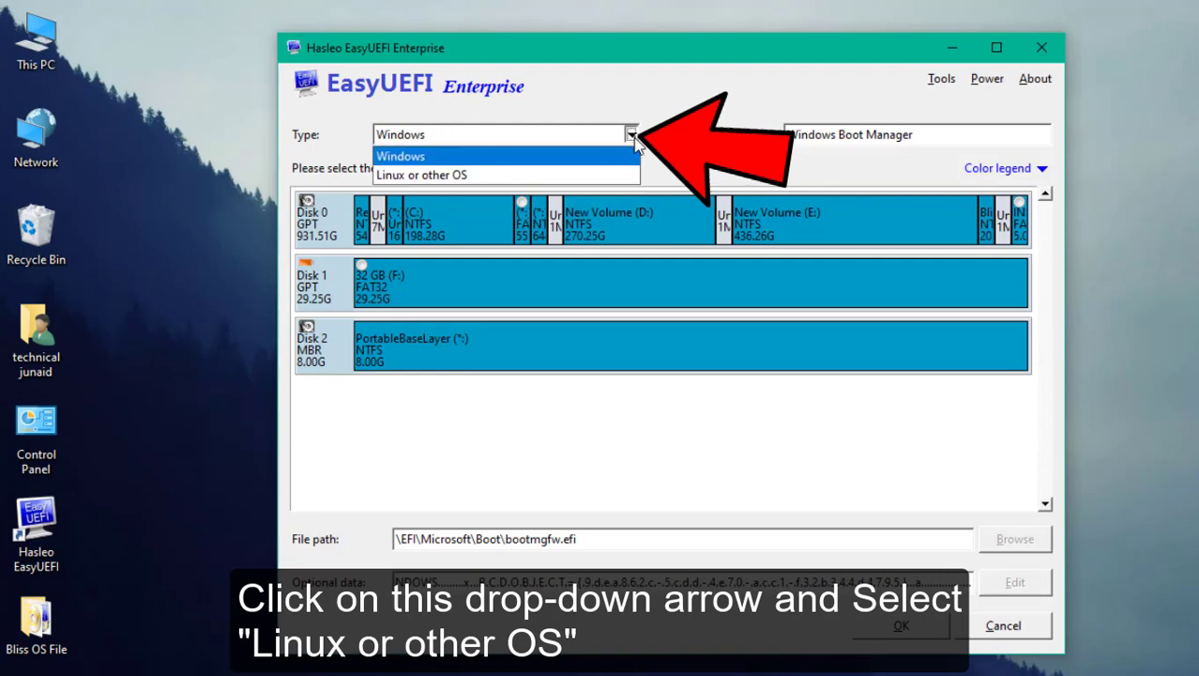
click(537, 175)
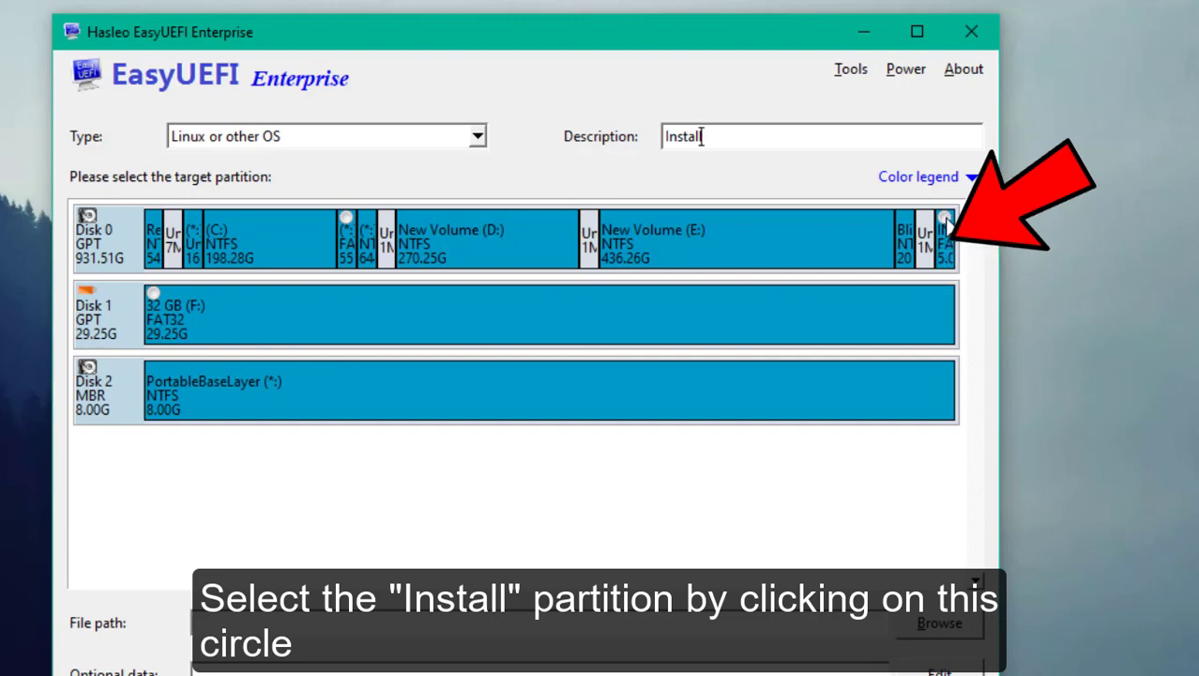
click(946, 222)
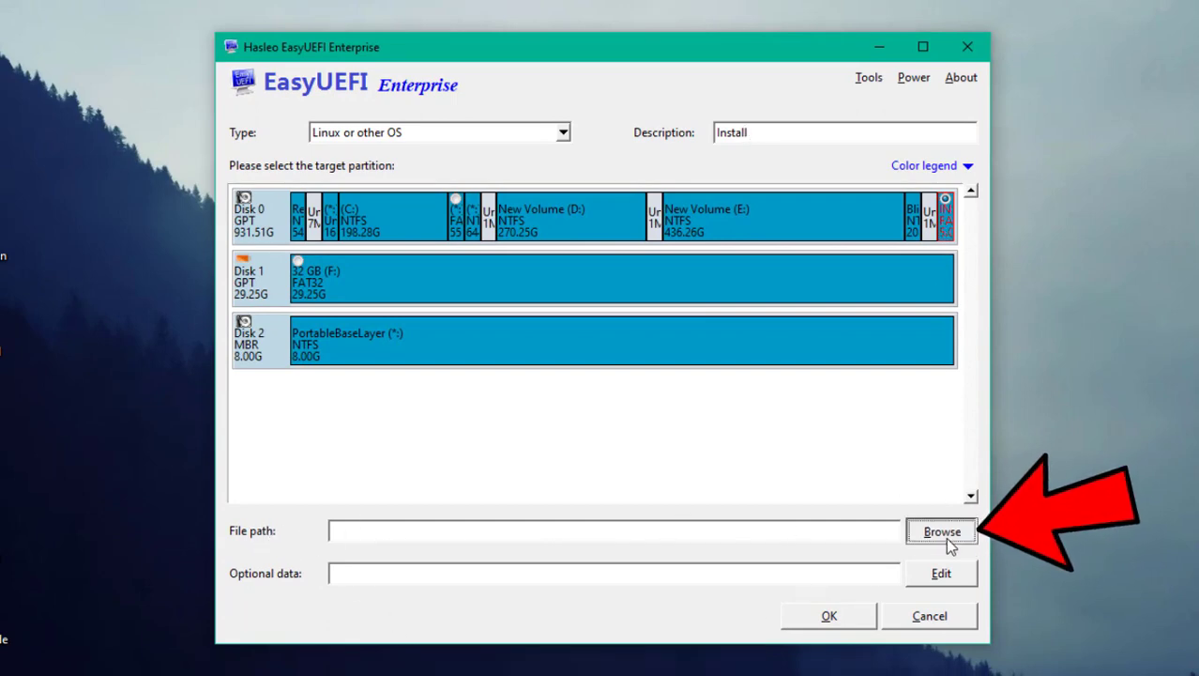
- Set the boot entry's file path to \efi\boot\BOOTx64.EFI on the INSTALL partition and create the entry
click(942, 532)
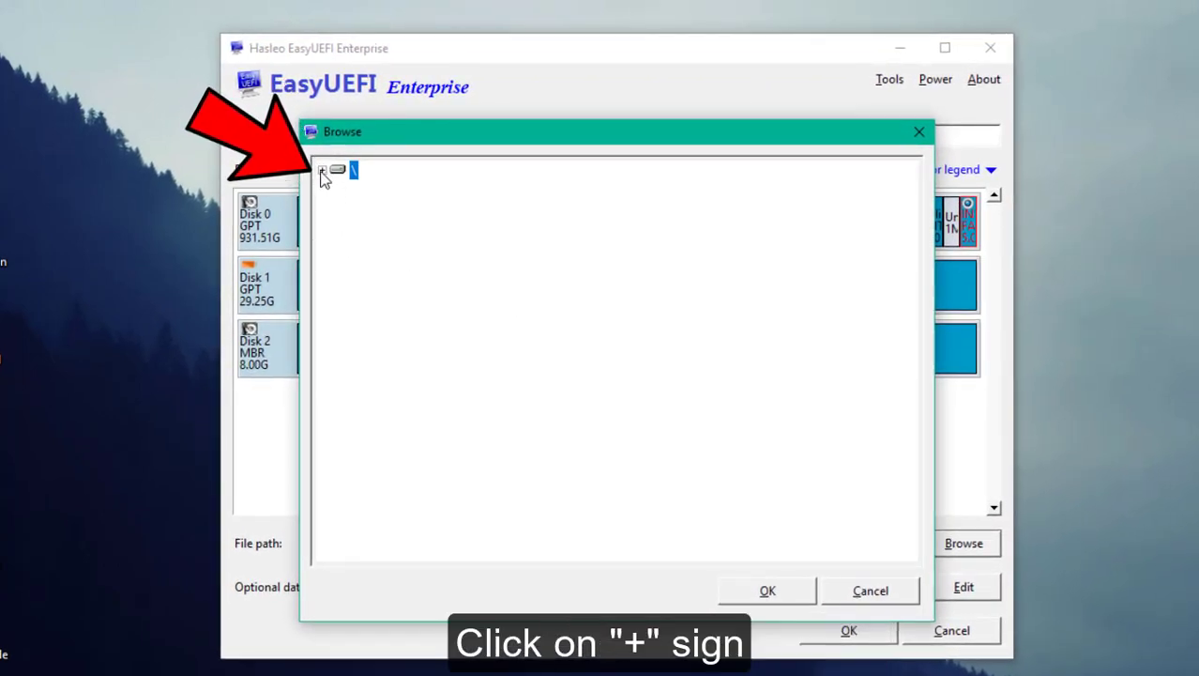
click(323, 171)
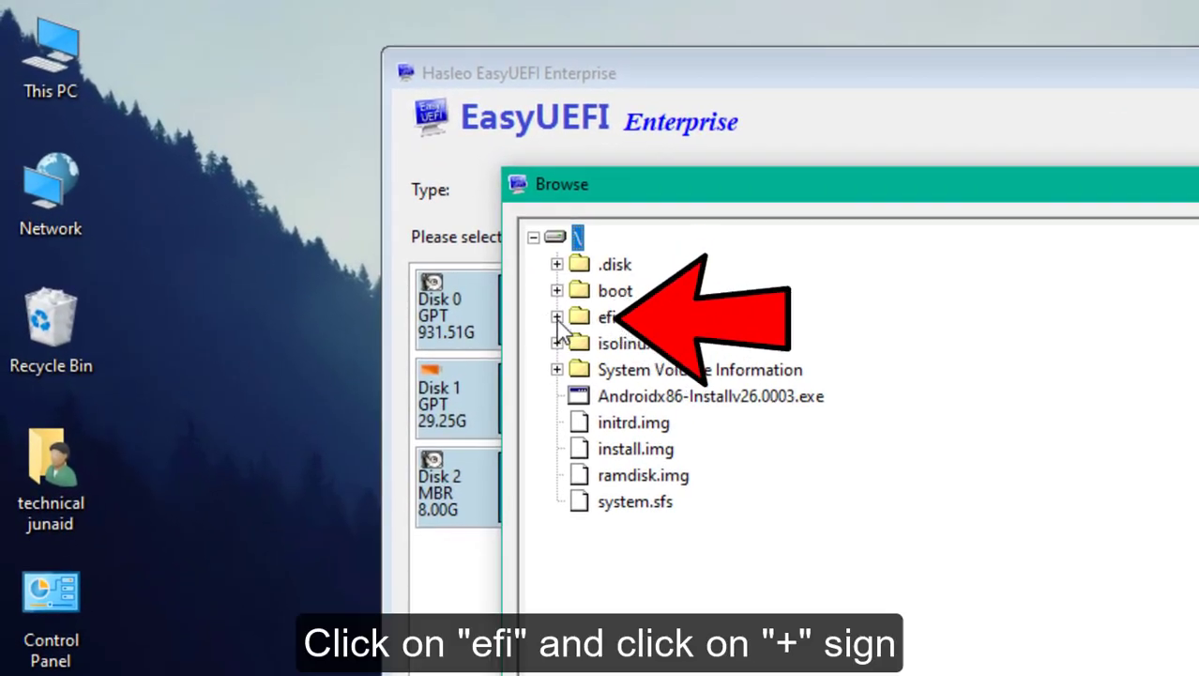
click(574, 319)
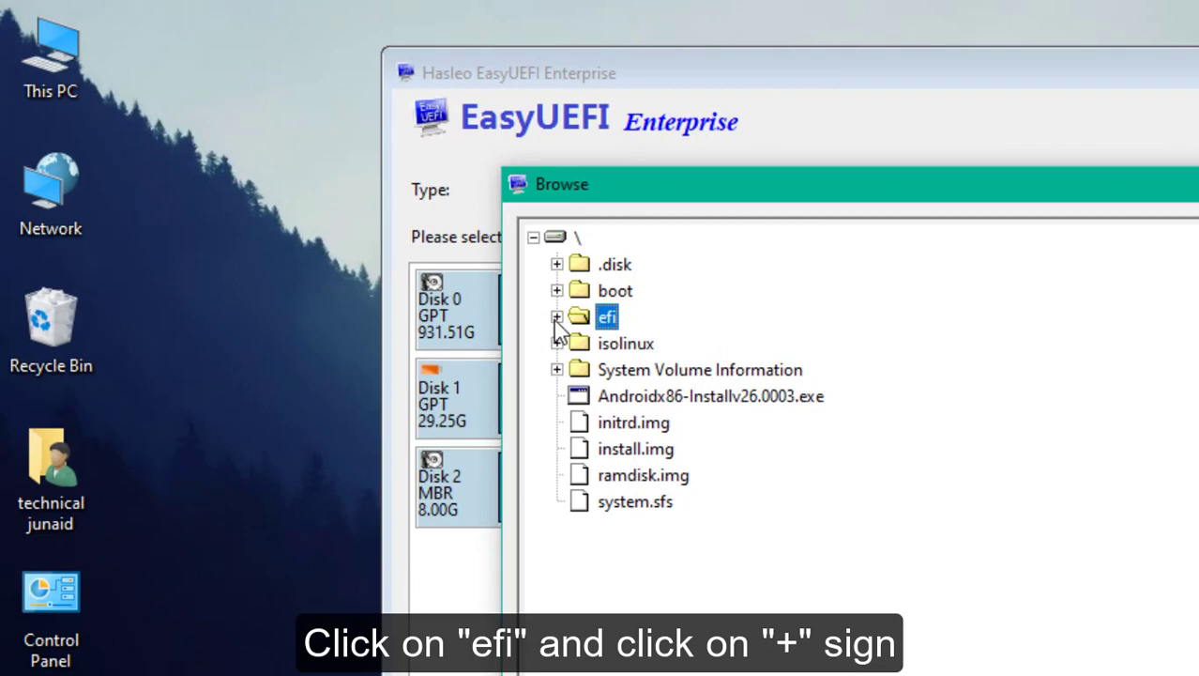
click(556, 317)
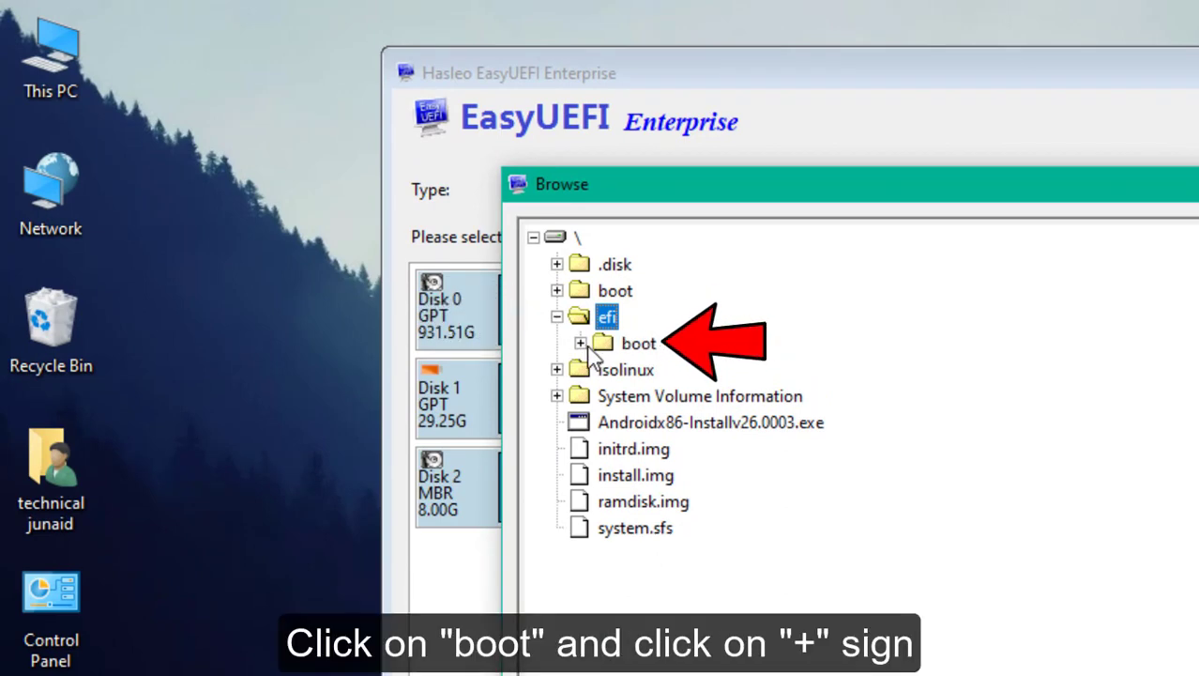
click(581, 345)
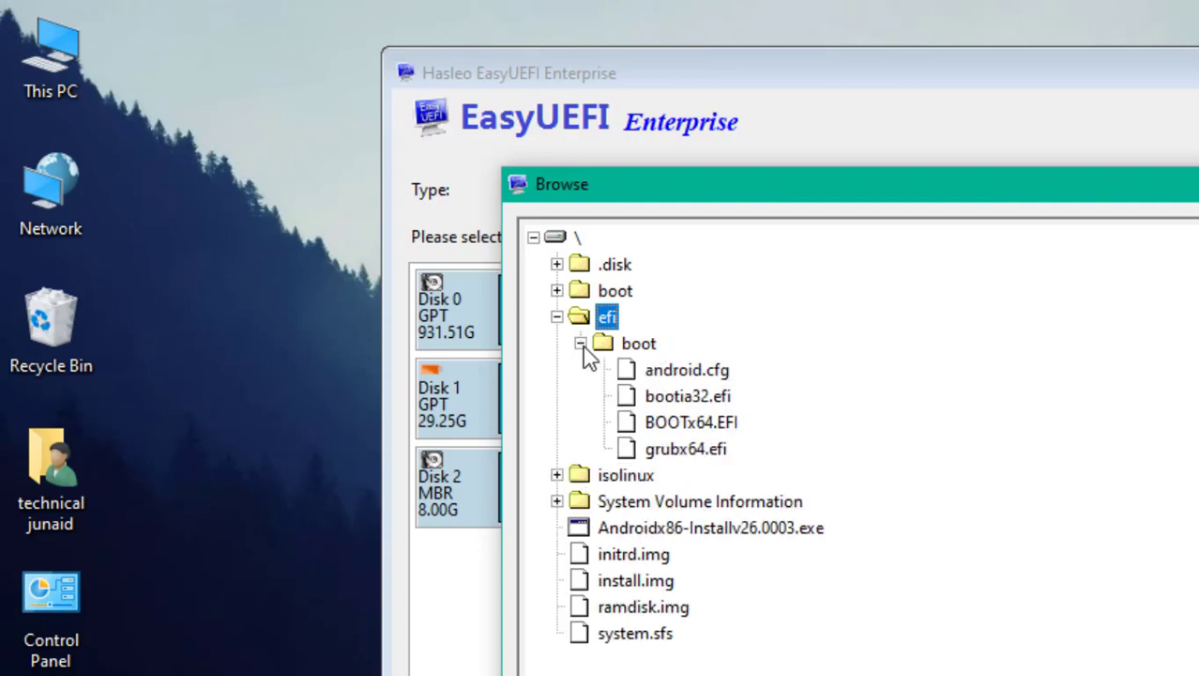
click(723, 424)
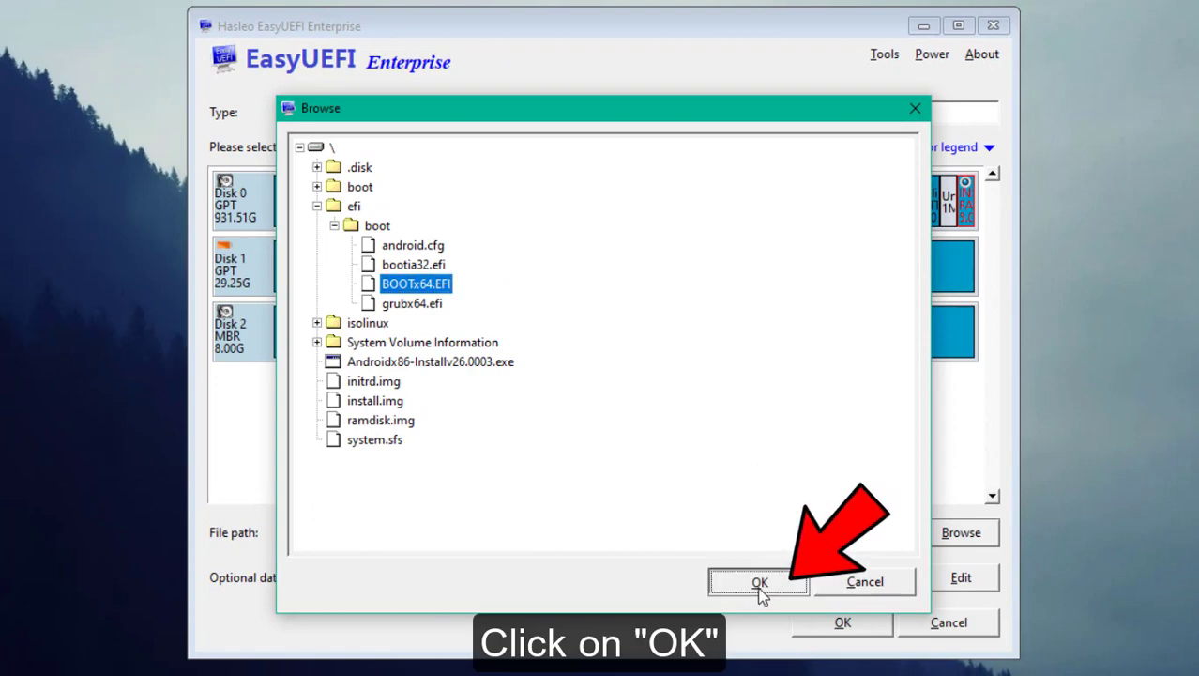
click(759, 584)
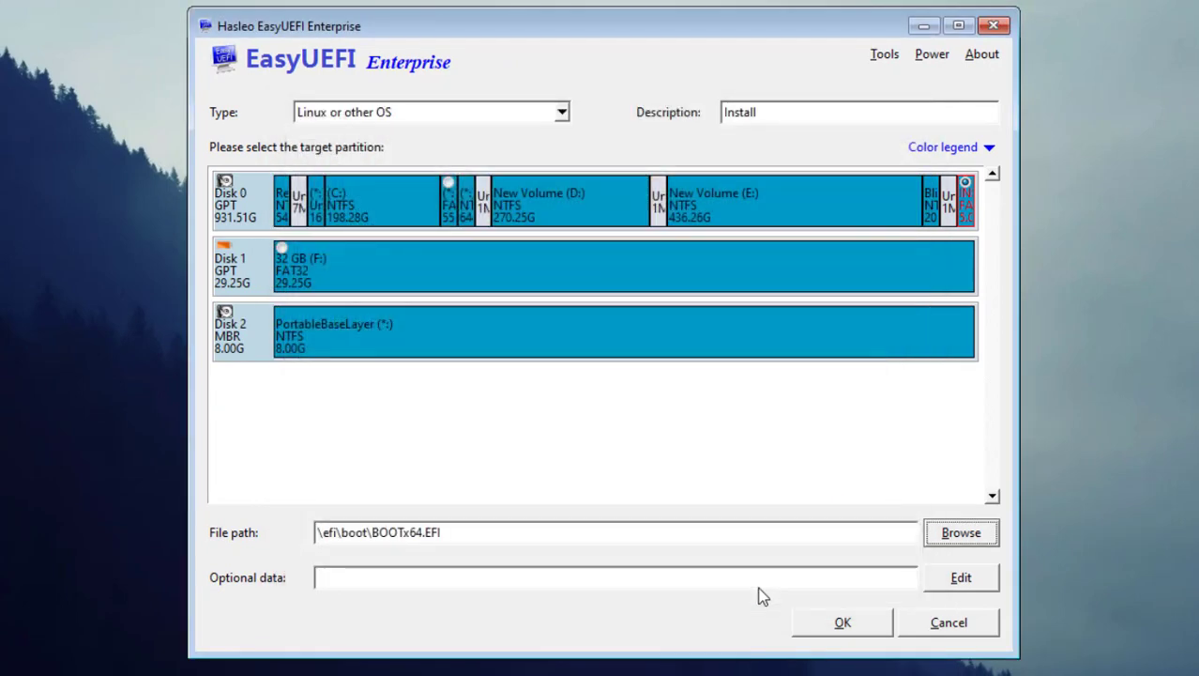
click(834, 629)
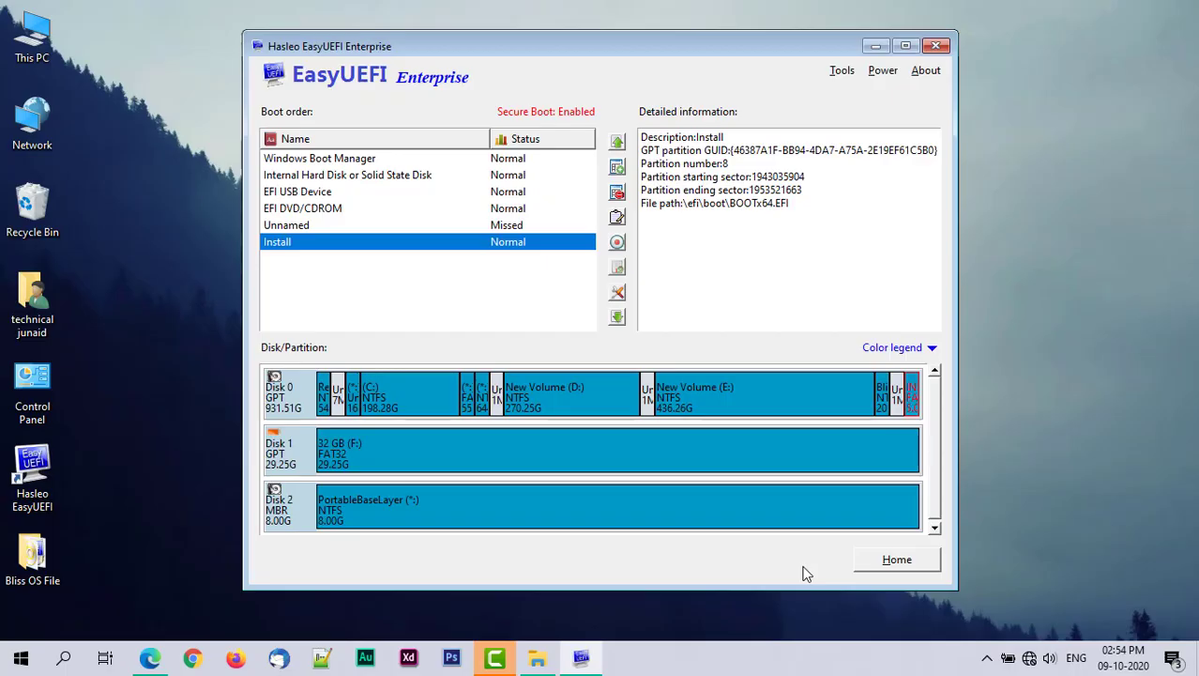
- Close EasyUEFI and restart Windows
click(937, 46)
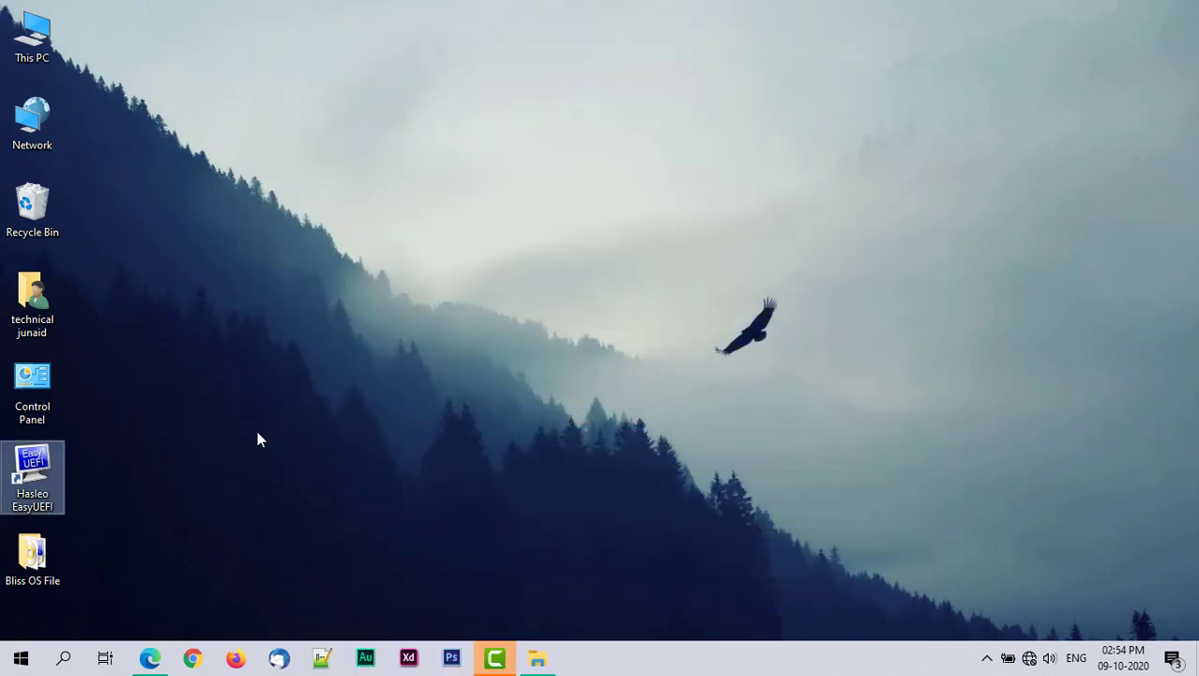
click(21, 657)
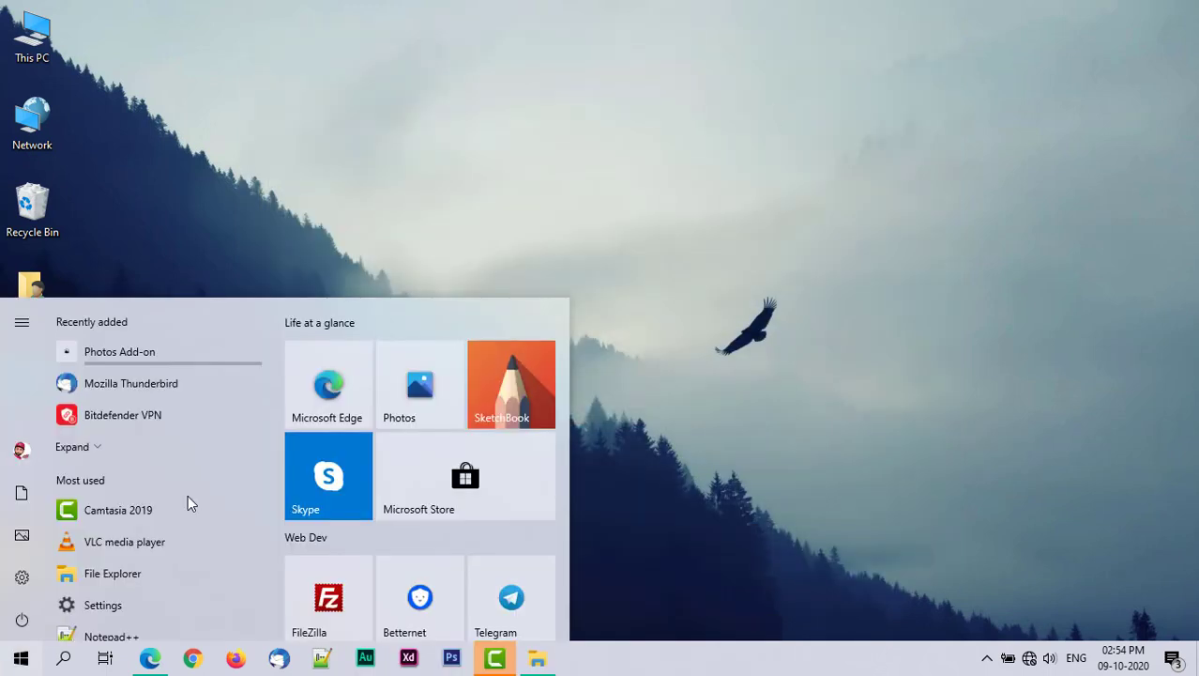
click(22, 621)
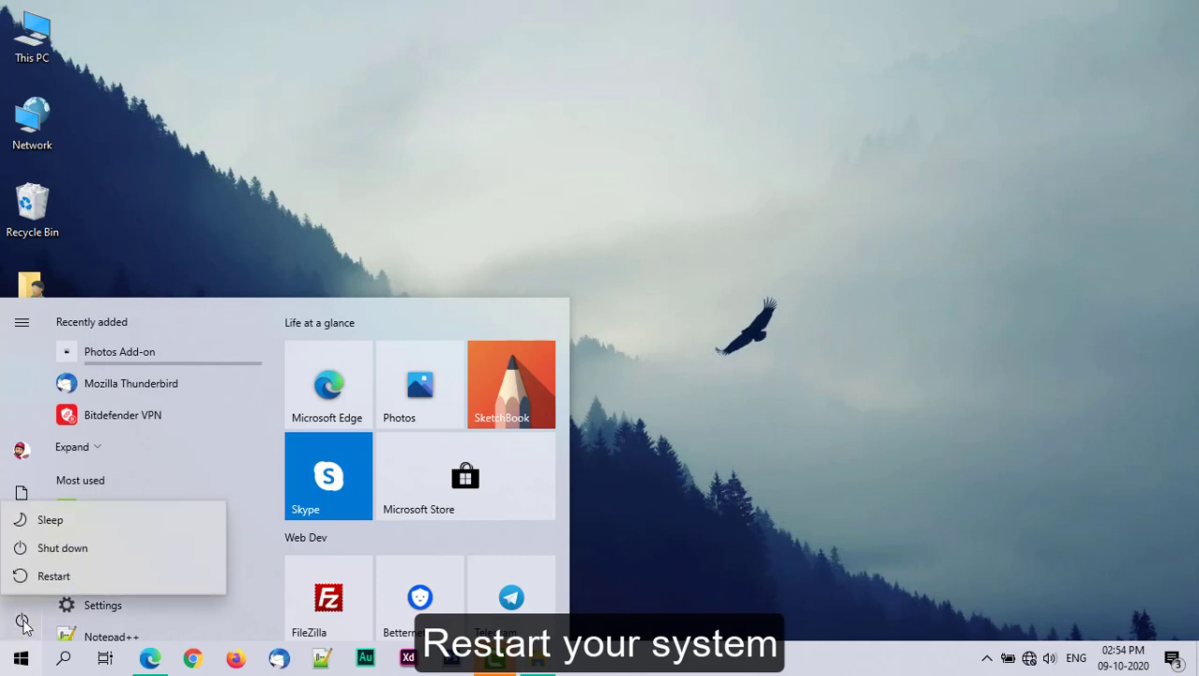
click(112, 574)
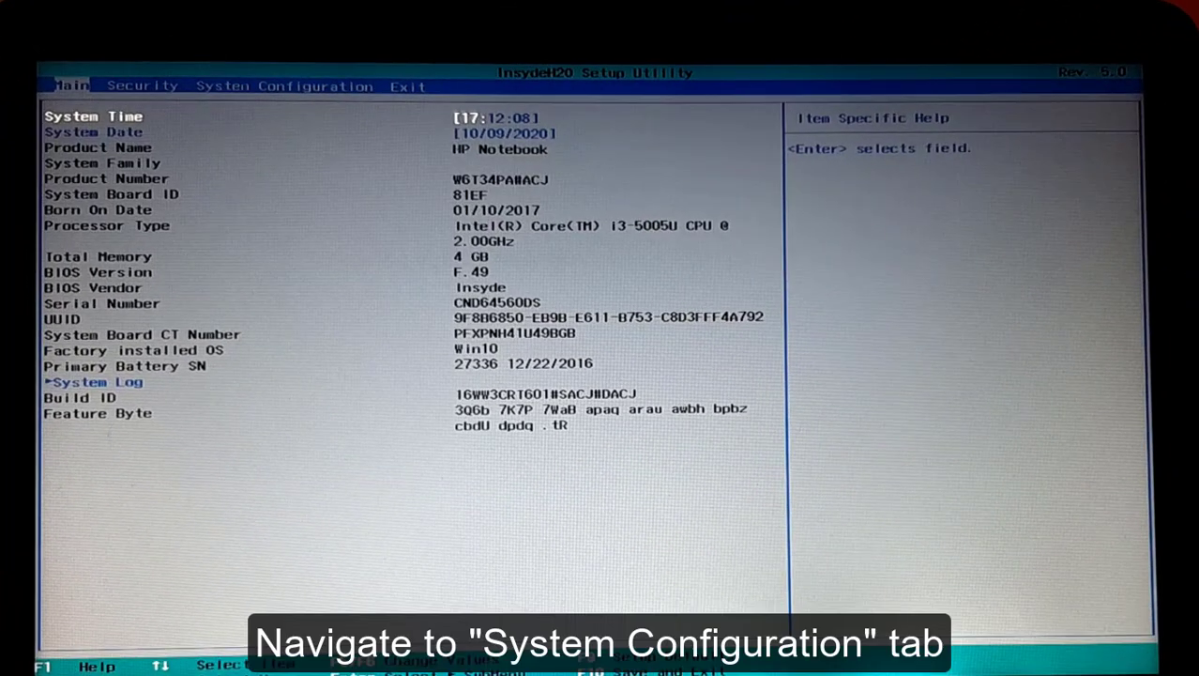
- Open Boot Options under System Configuration in the InsydeH20 Setup Utility
key(Right)
key(Right)
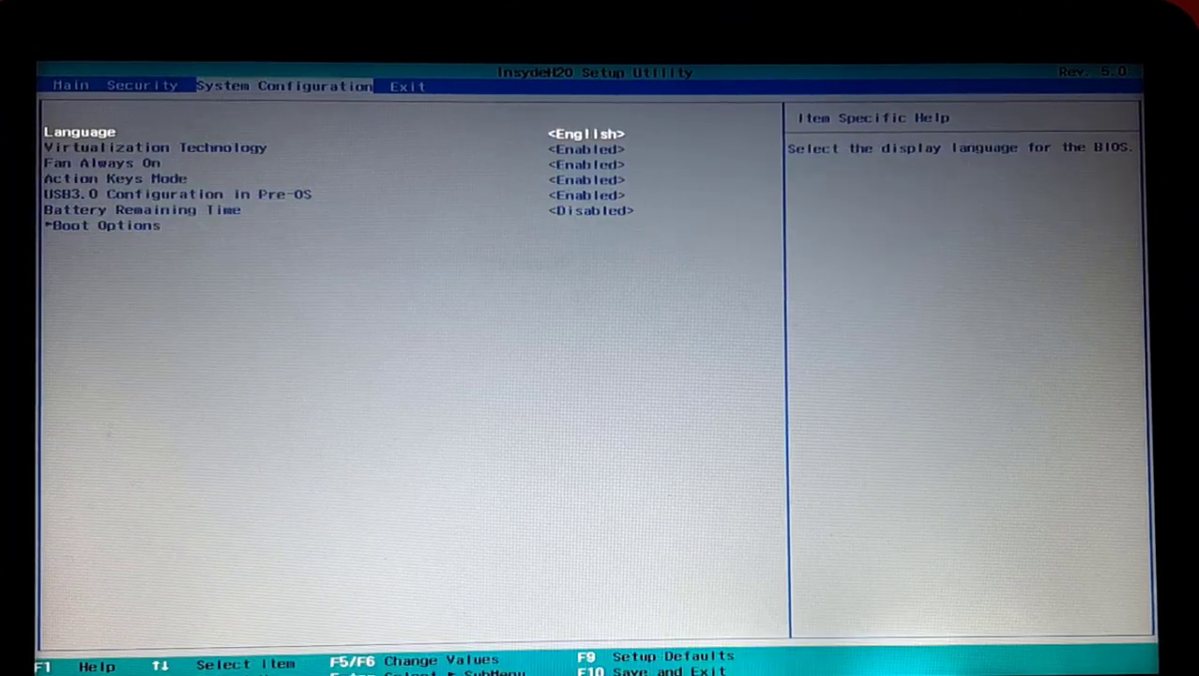
key(Down)
key(Down)
key(Down)
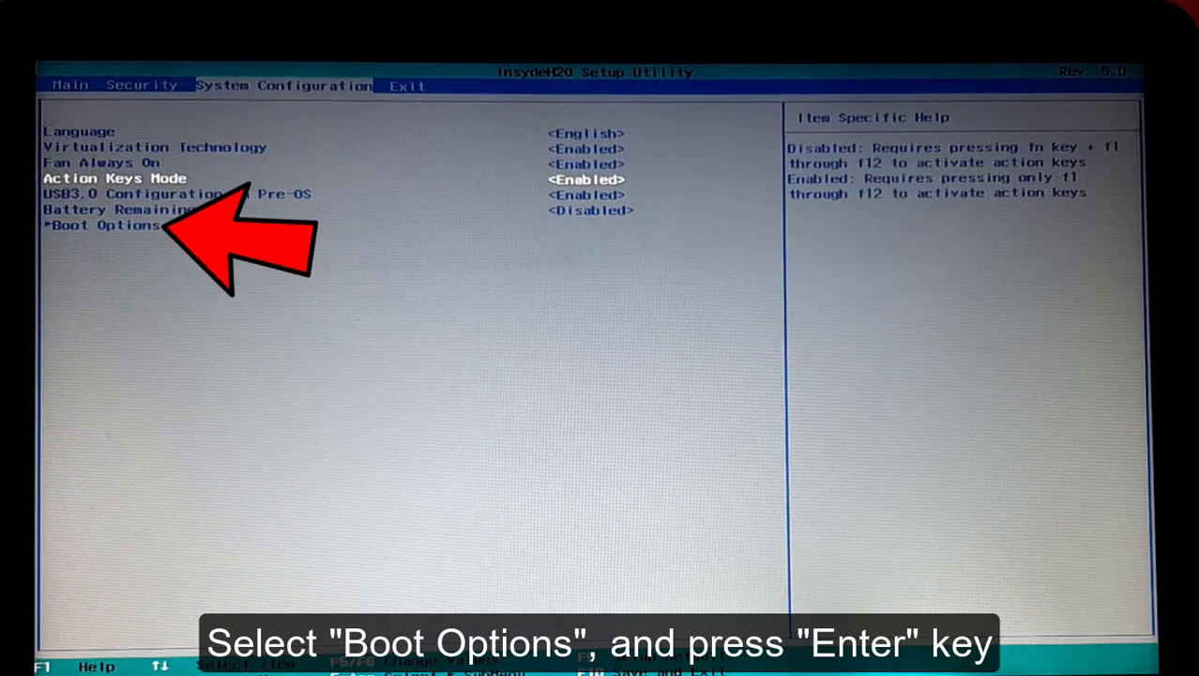
key(Down)
key(Down)
key(Down)
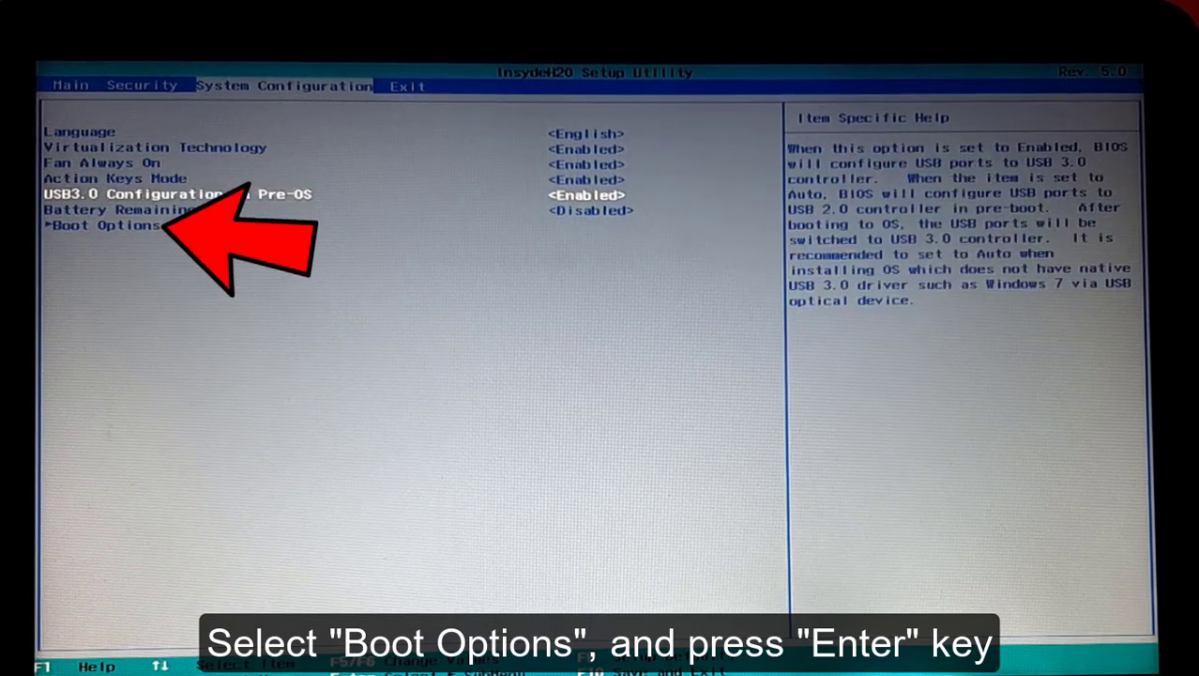
key(Return)
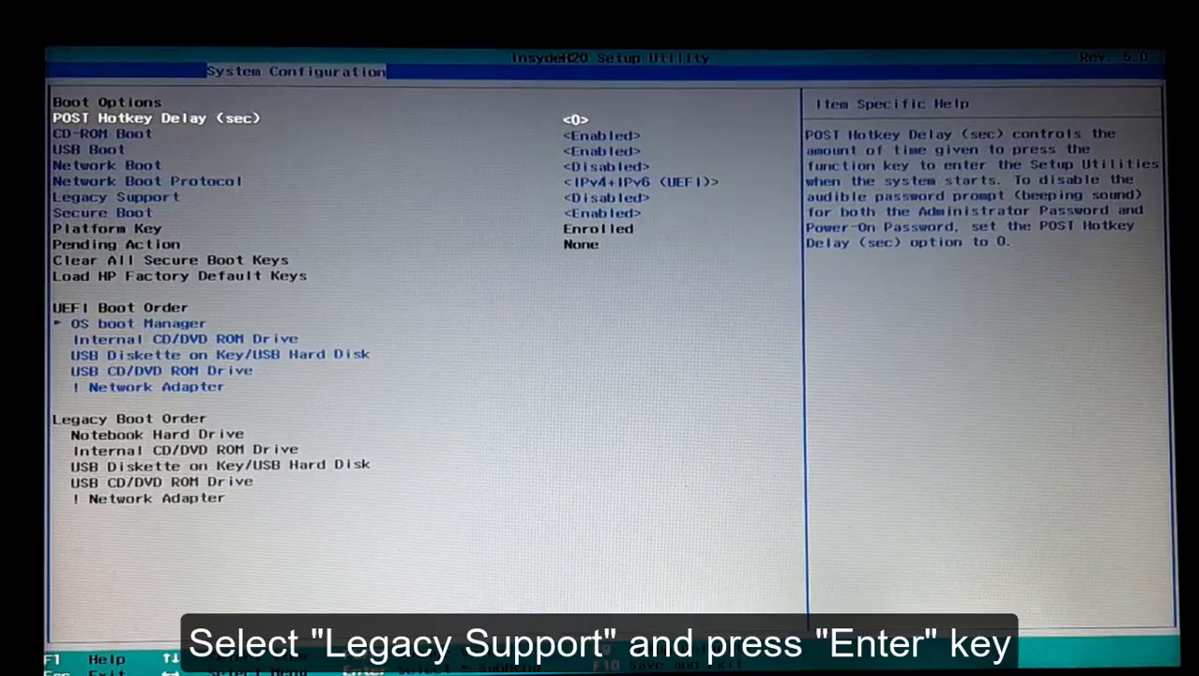
- Set Legacy Support to Enabled, accept the change, and exit the BIOS setup saving changes
key(Down)
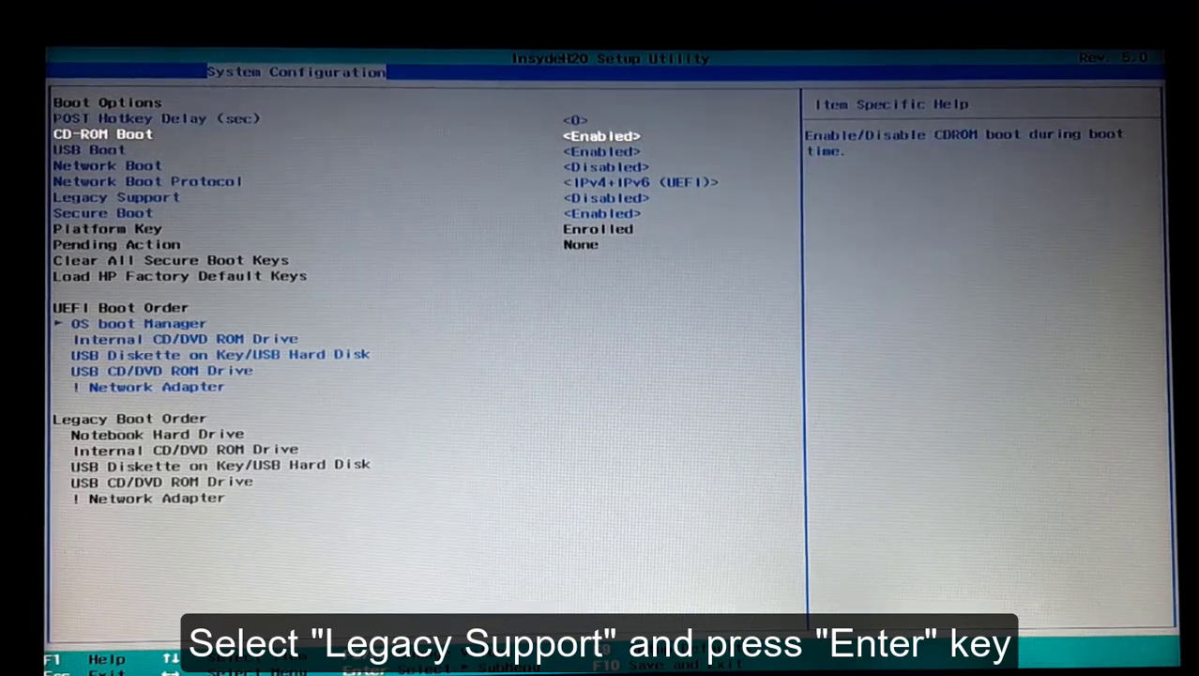
key(Down)
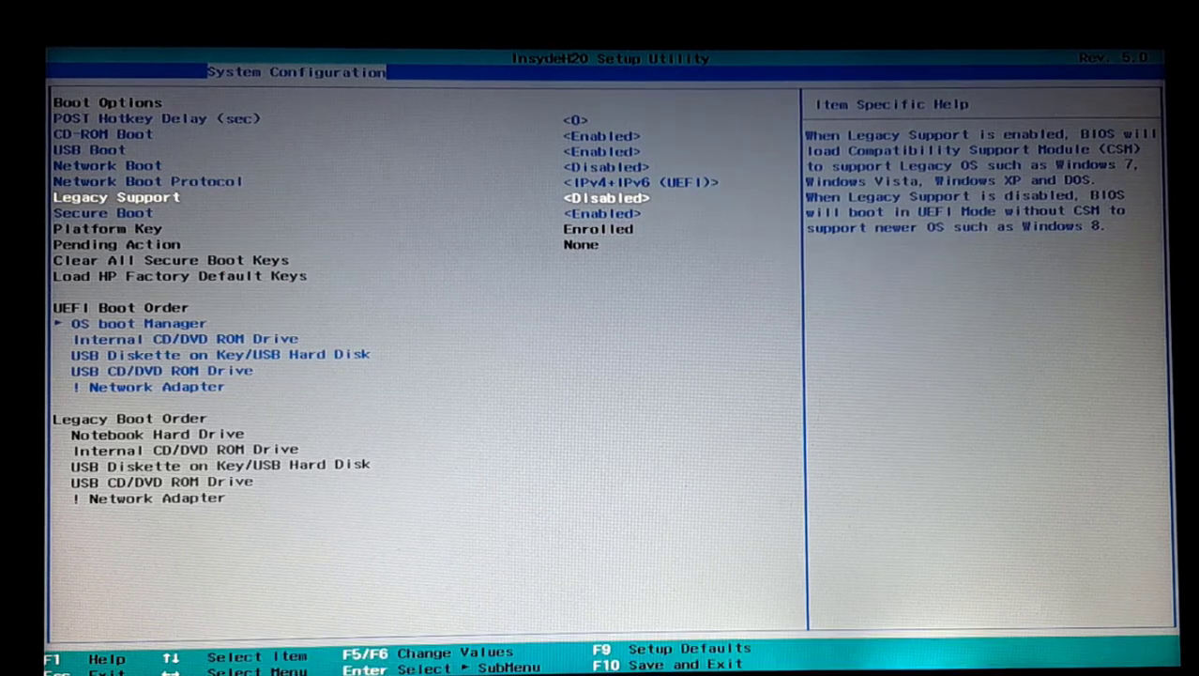
key(Return)
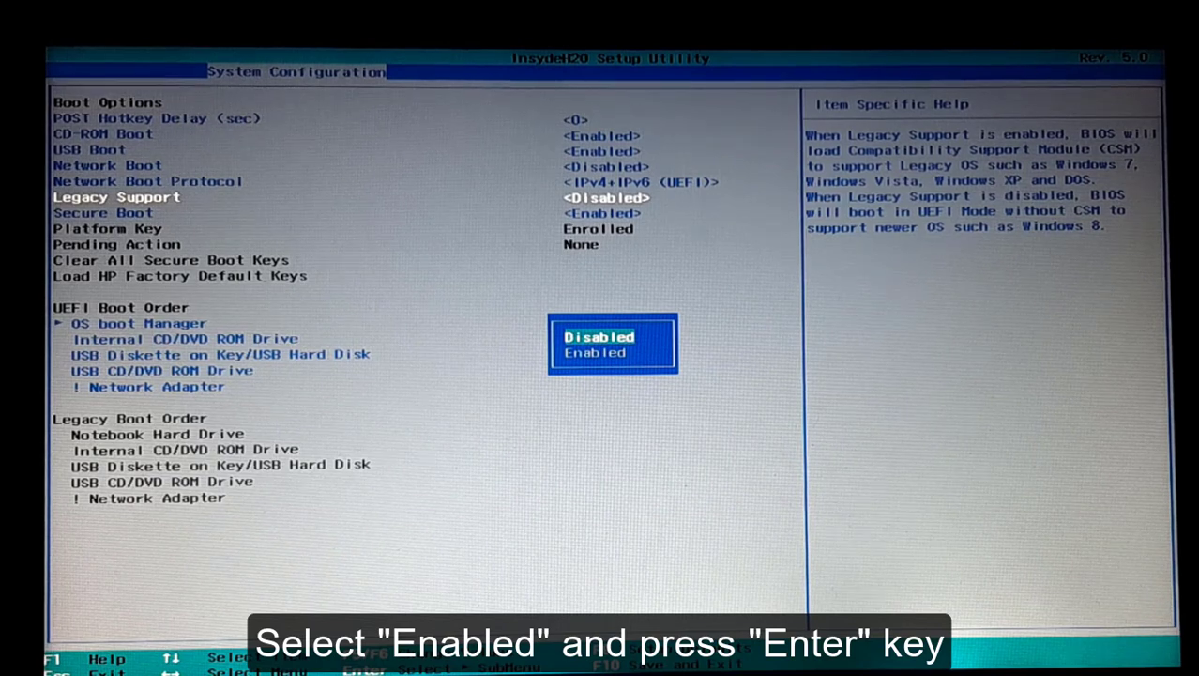
key(Down)
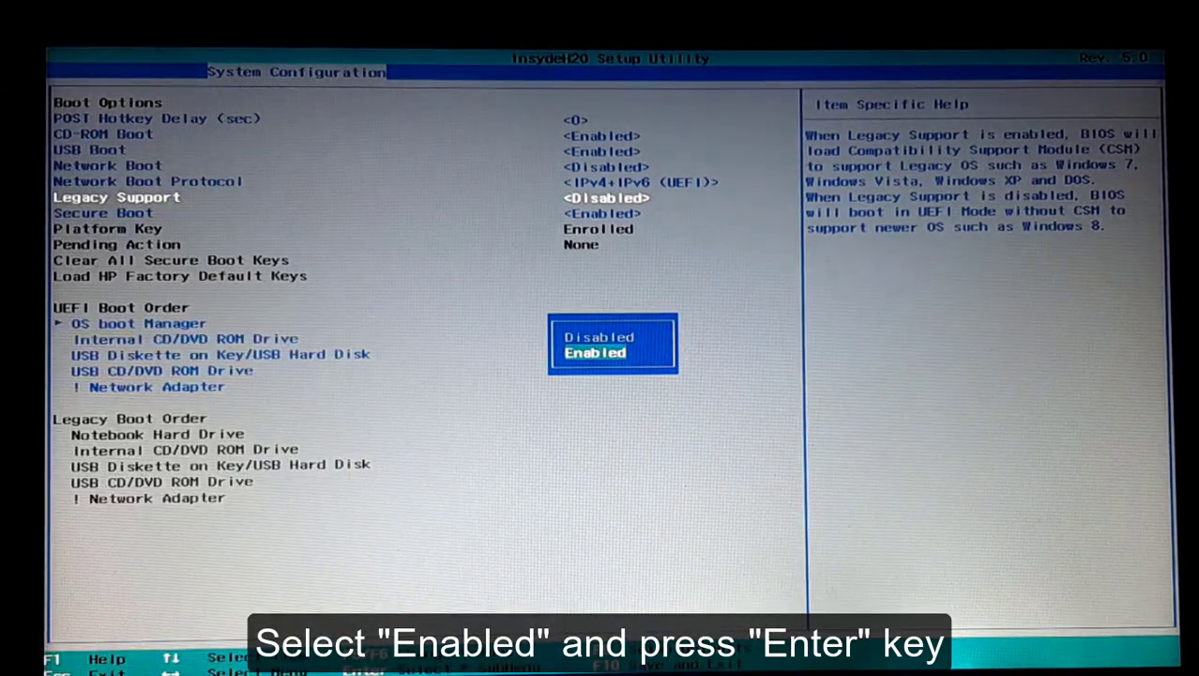
key(Return)
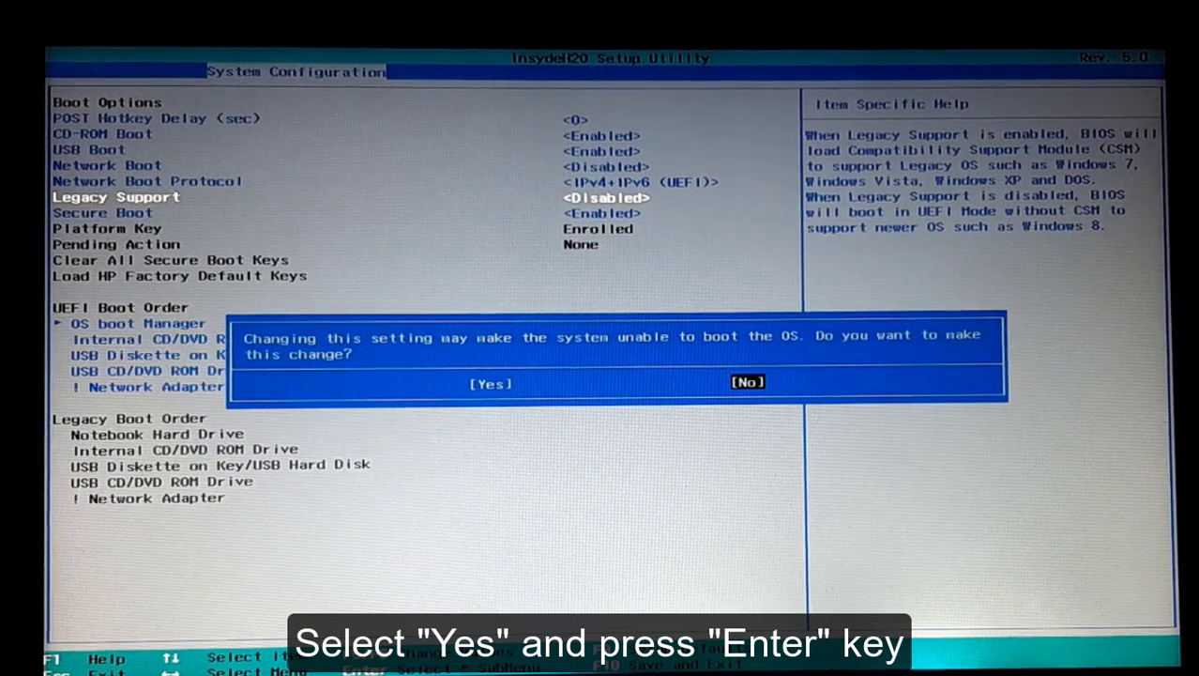
key(Left)
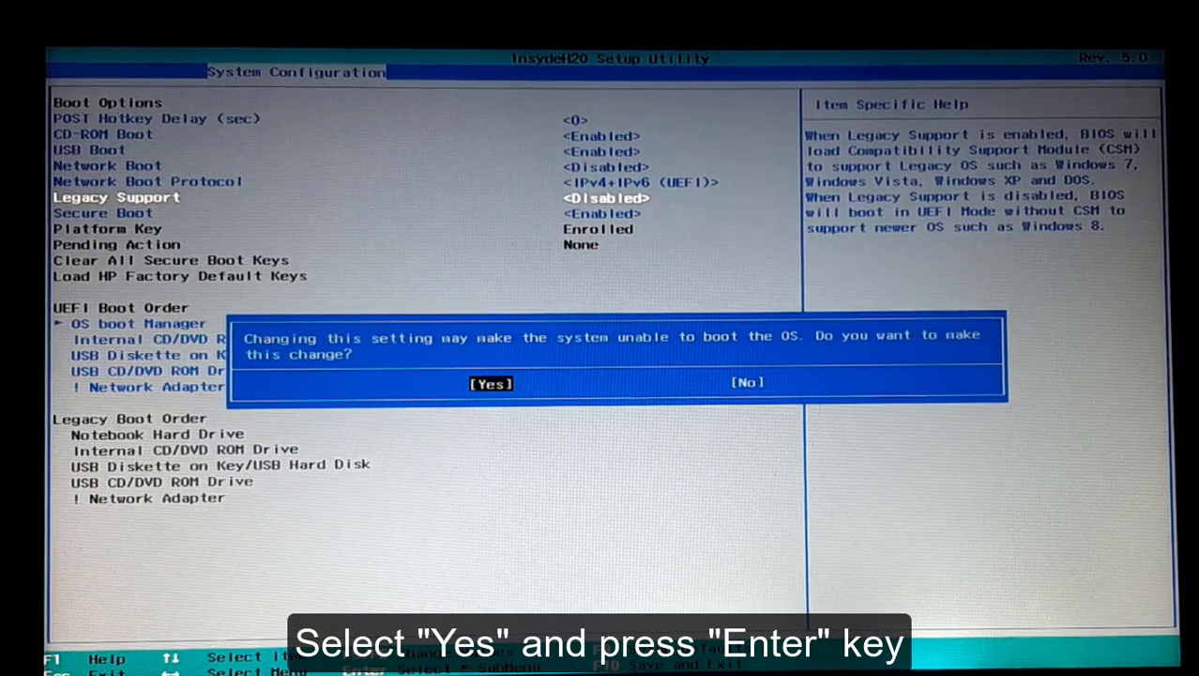
key(Return)
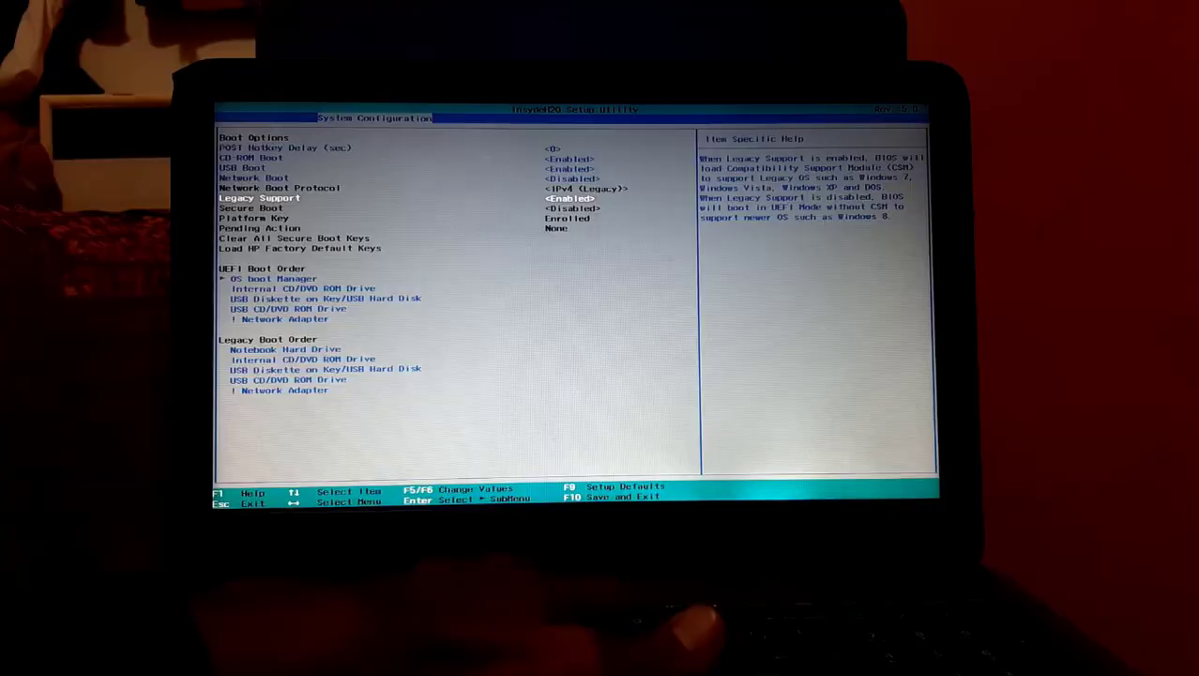
key(F10)
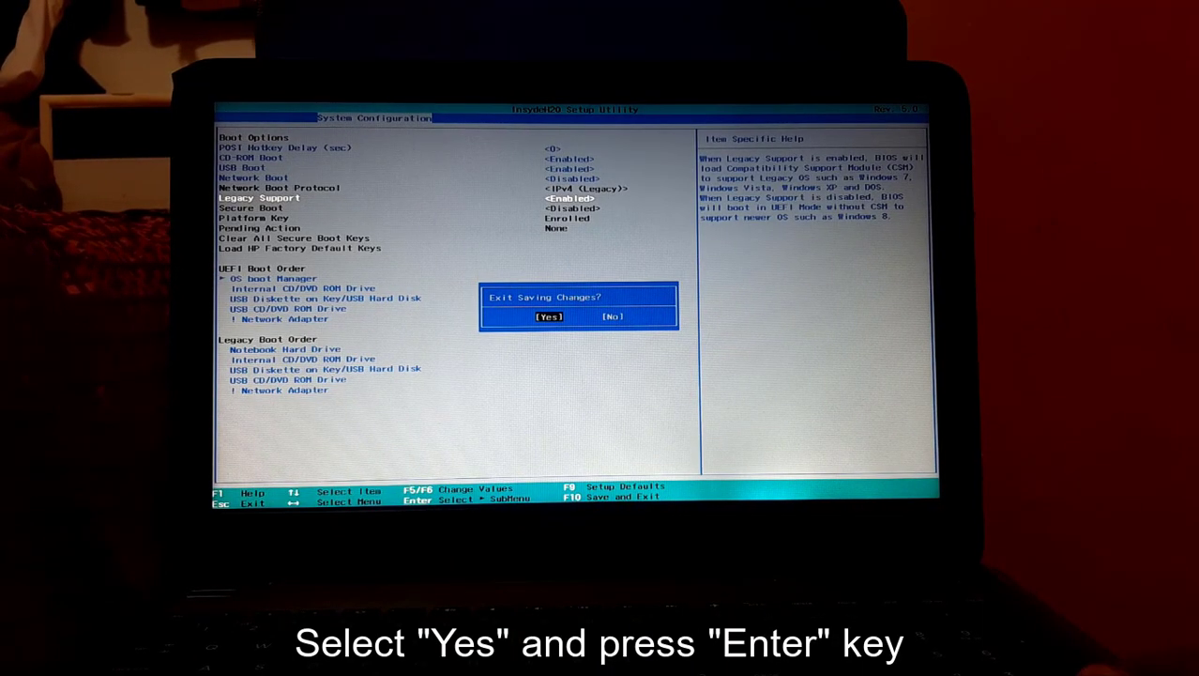
key(Return)
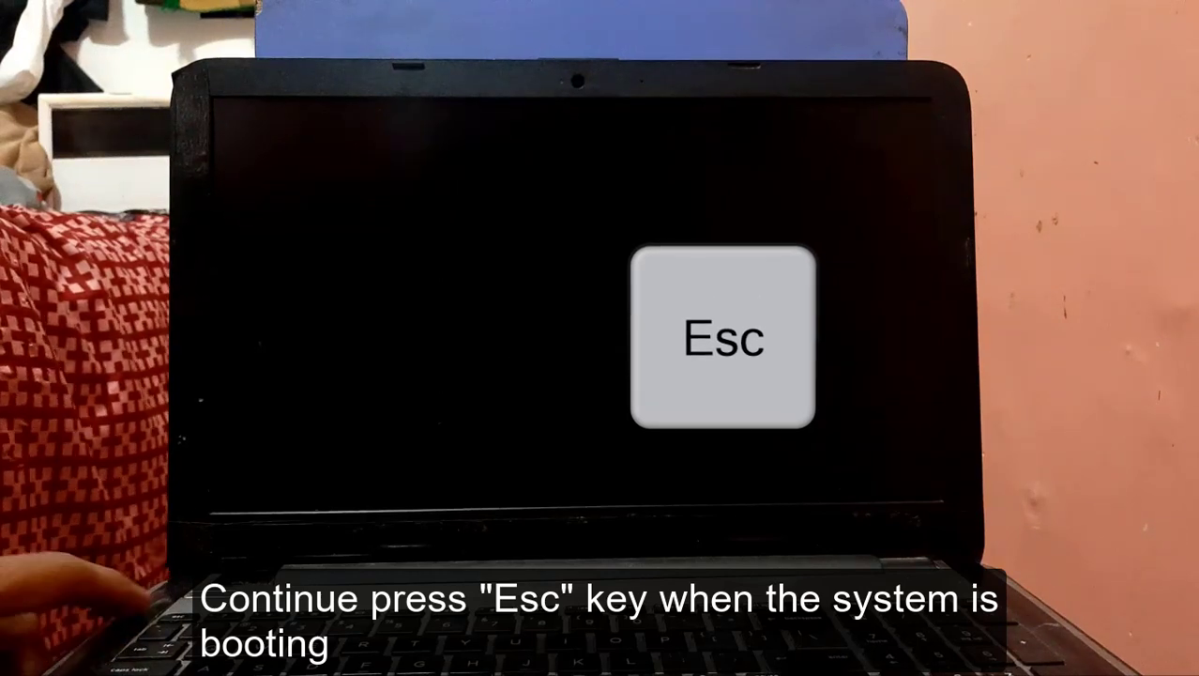